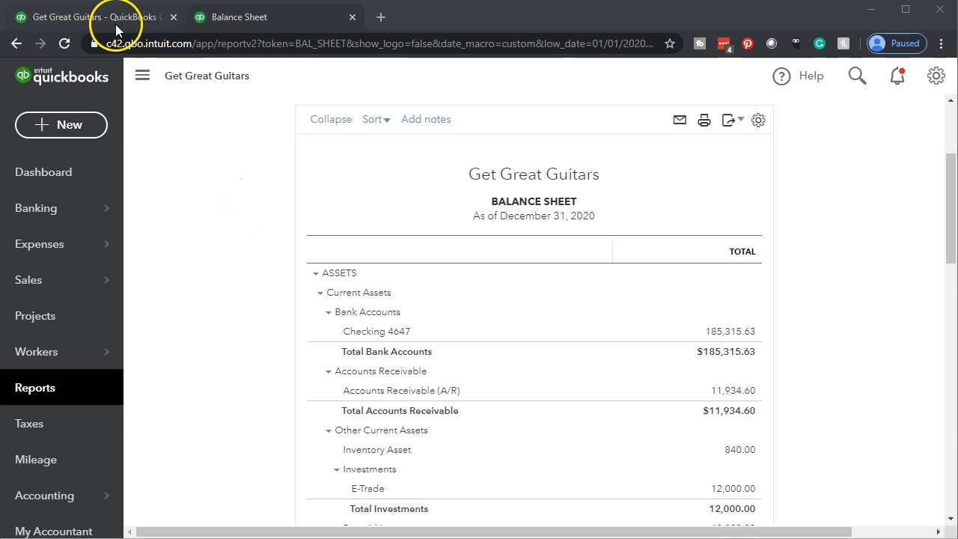
- Open the Profit and Loss report from the report list in the first browser tab
left_click(116, 22)
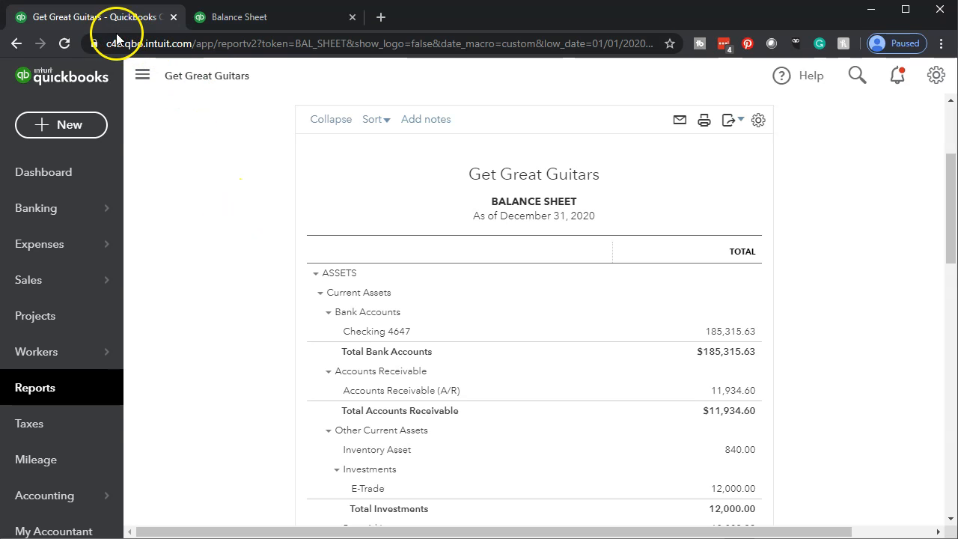
left_click(59, 387)
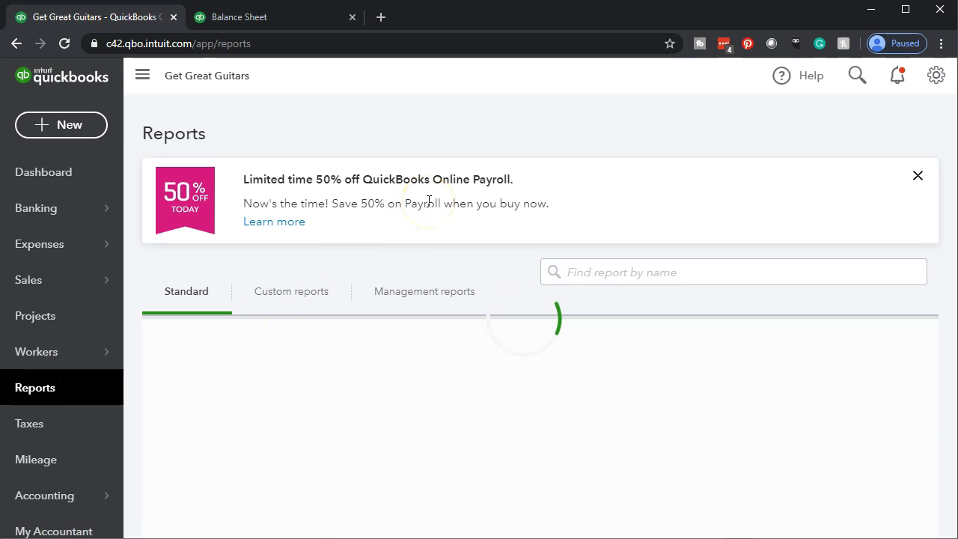
left_click(241, 469)
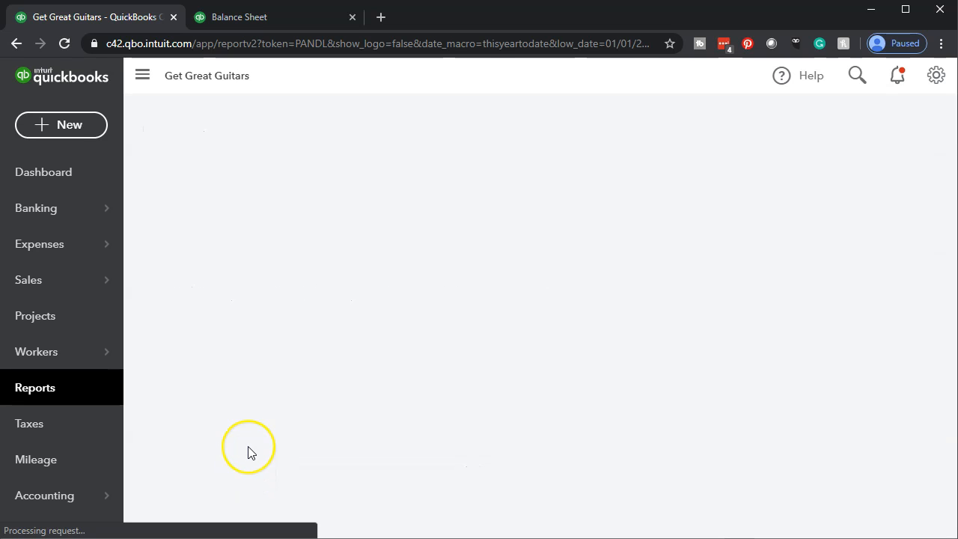
- Run the Profit and Loss report for 01/01/2020 to 12/31/2020 and duplicate its browser tab
left_click(364, 192)
type("01/01/2020")
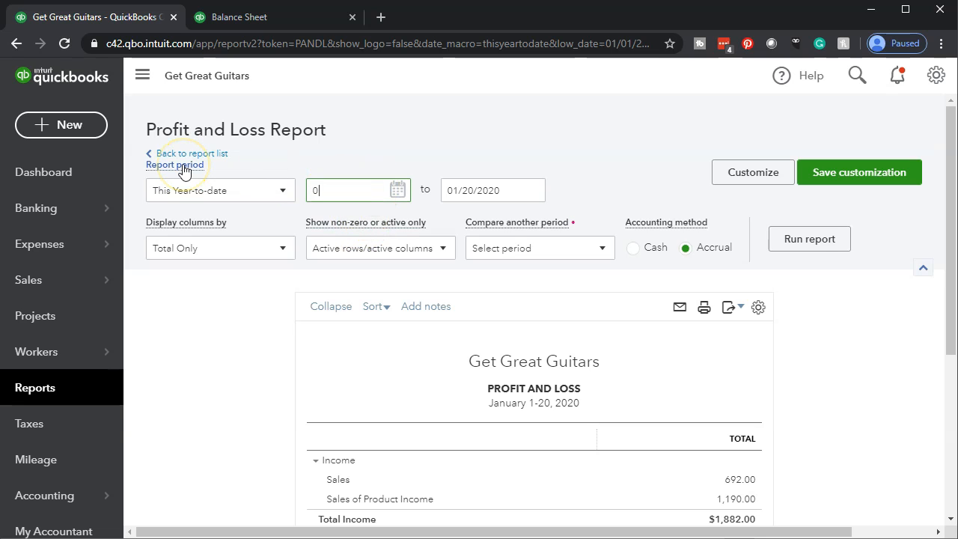
key("Tab")
type("12/31/2020")
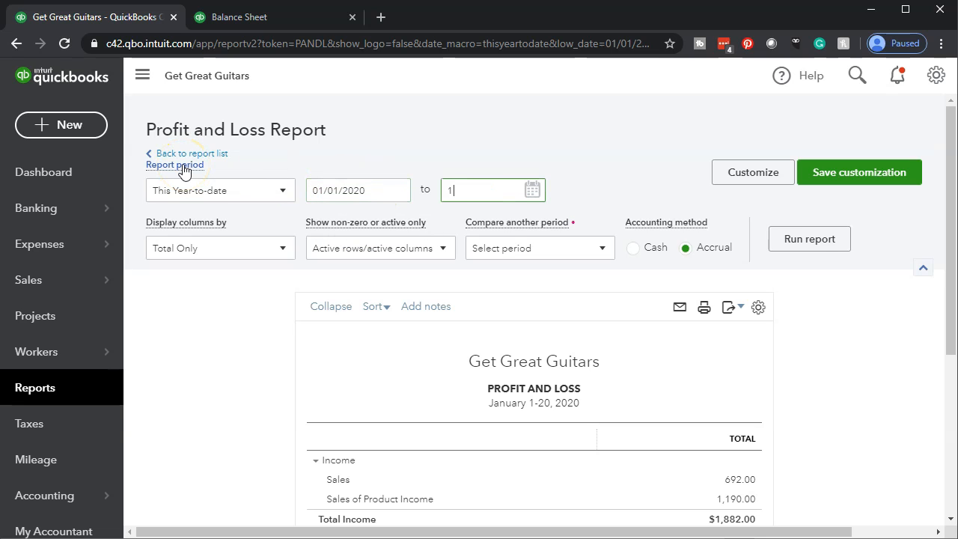
key("Tab")
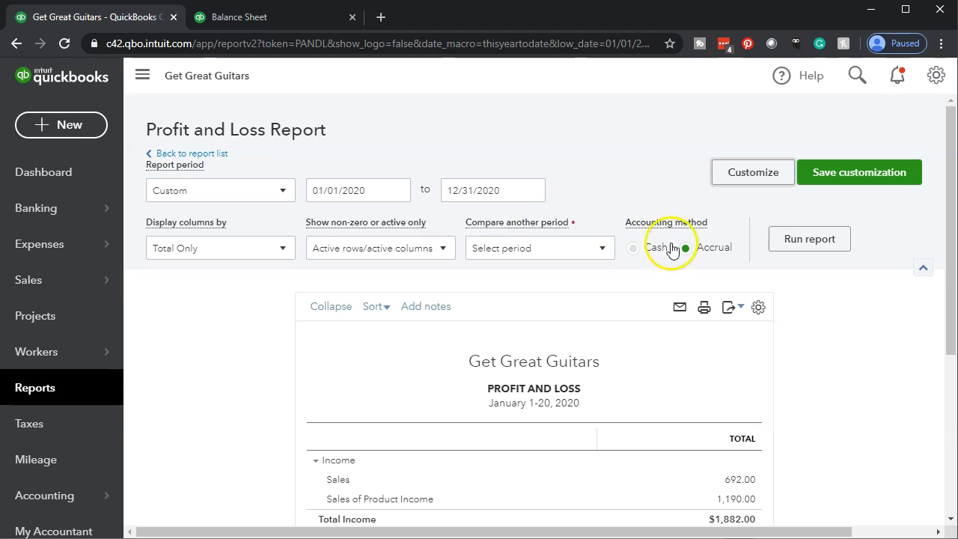
left_click(809, 239)
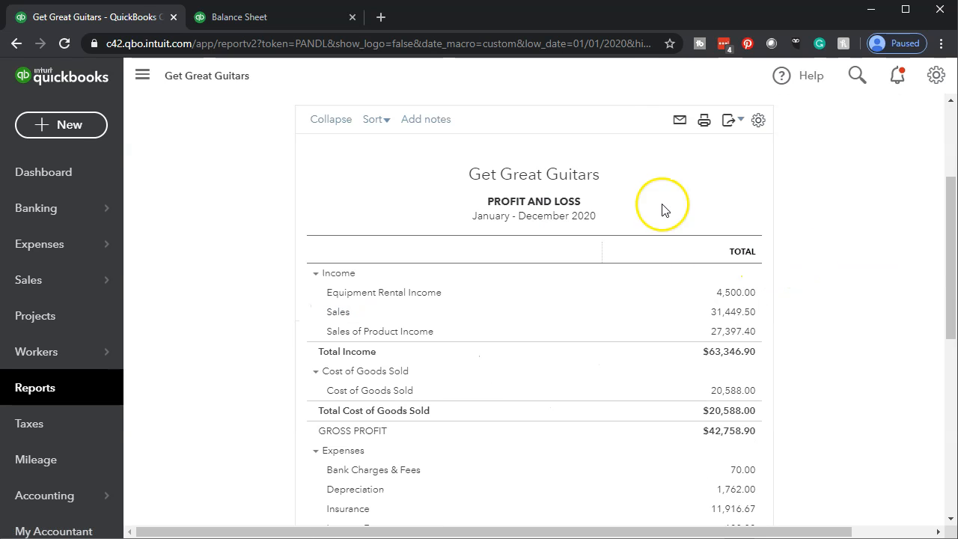
right_click(123, 23)
left_click(136, 75)
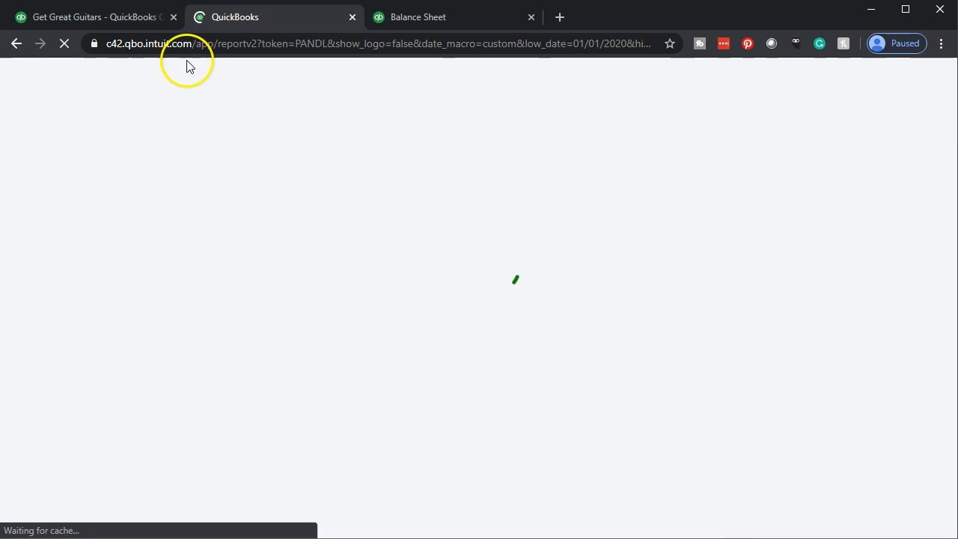
- Hide the navigation menu on the Balance Sheet, enlarge the page to 125%, and examine the balances through the credit card liability
left_click(395, 16)
left_click(143, 75)
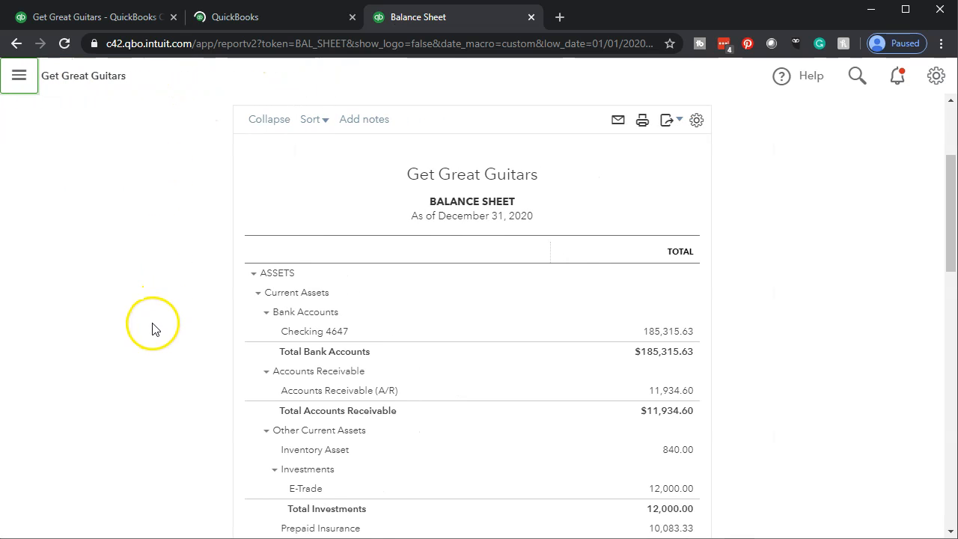
key("ctrl+plus")
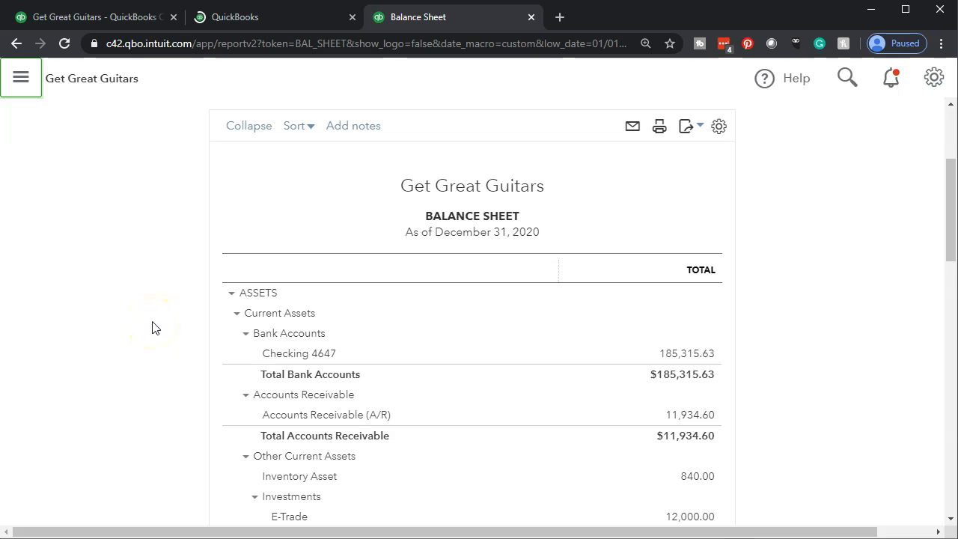
key("ctrl+plus")
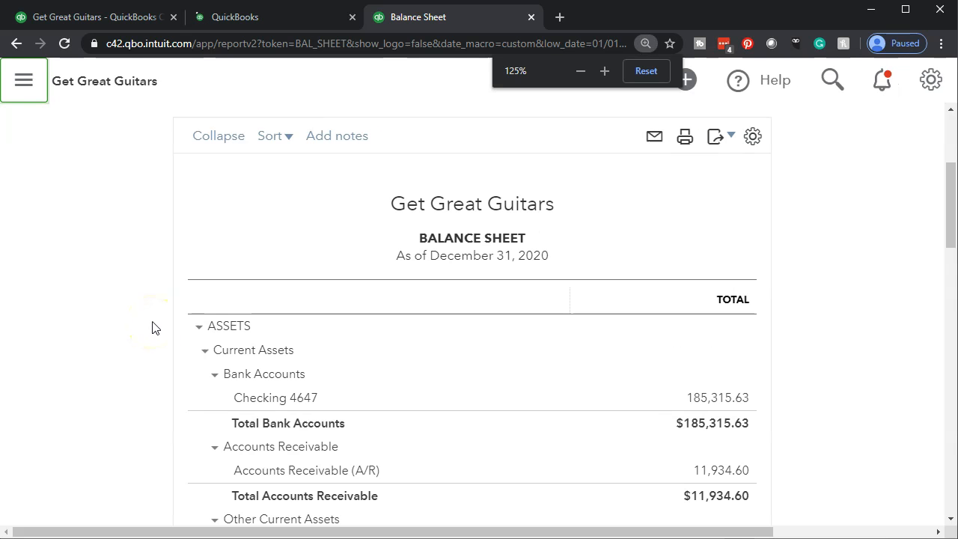
scroll(153, 324, "down", 1)
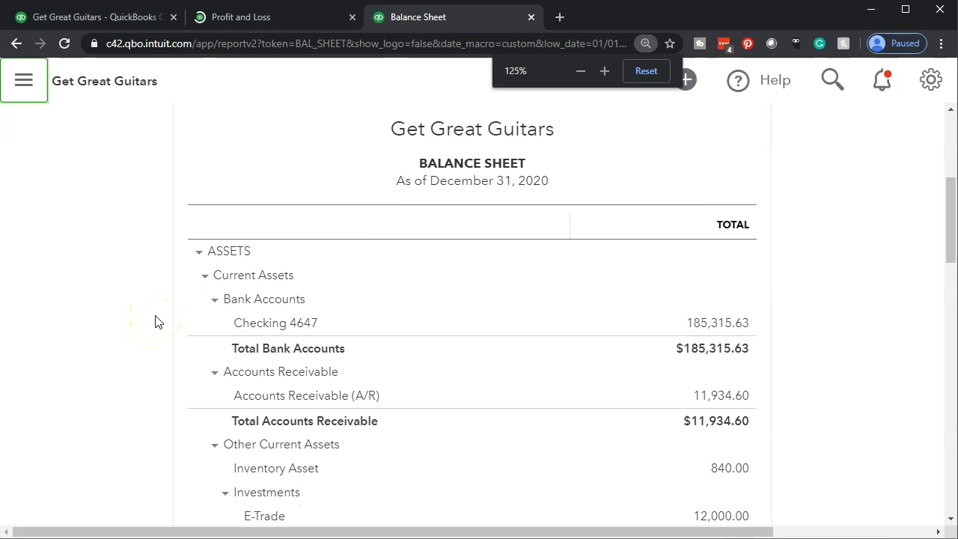
scroll(155, 322, "down", 2)
scroll(155, 322, "down", 4)
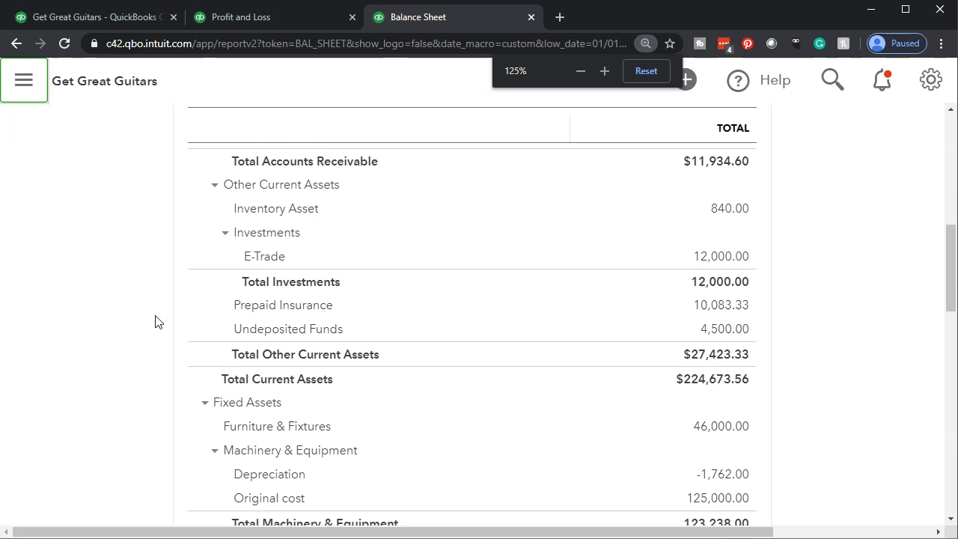
scroll(155, 321, "down", 2)
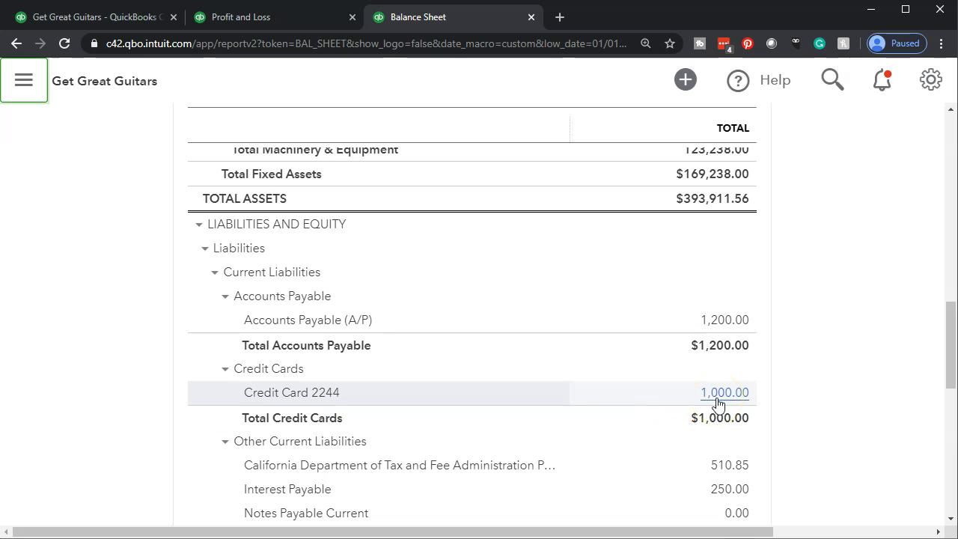
- Return to the first browser tab, reduce its page zoom, and open the Chart of Accounts
left_click(122, 20)
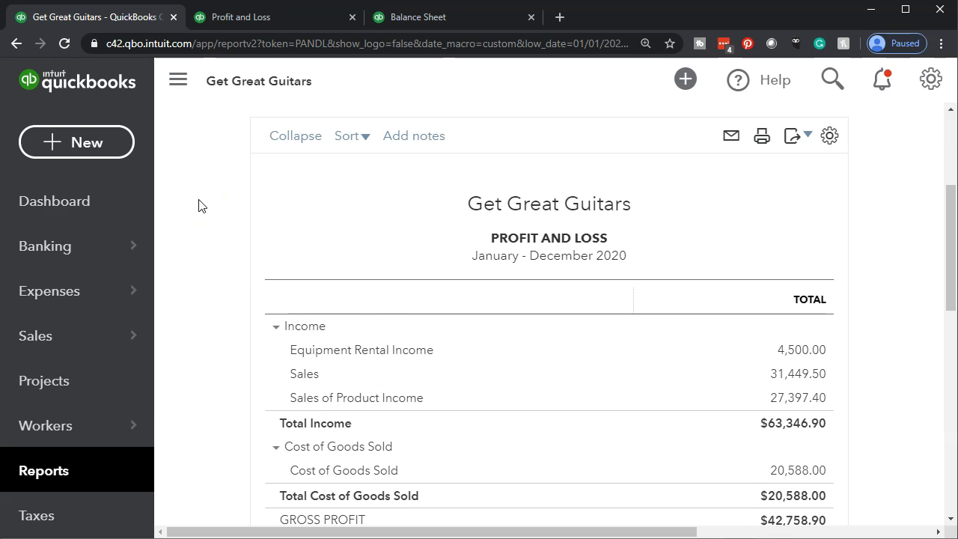
key("ctrl+minus")
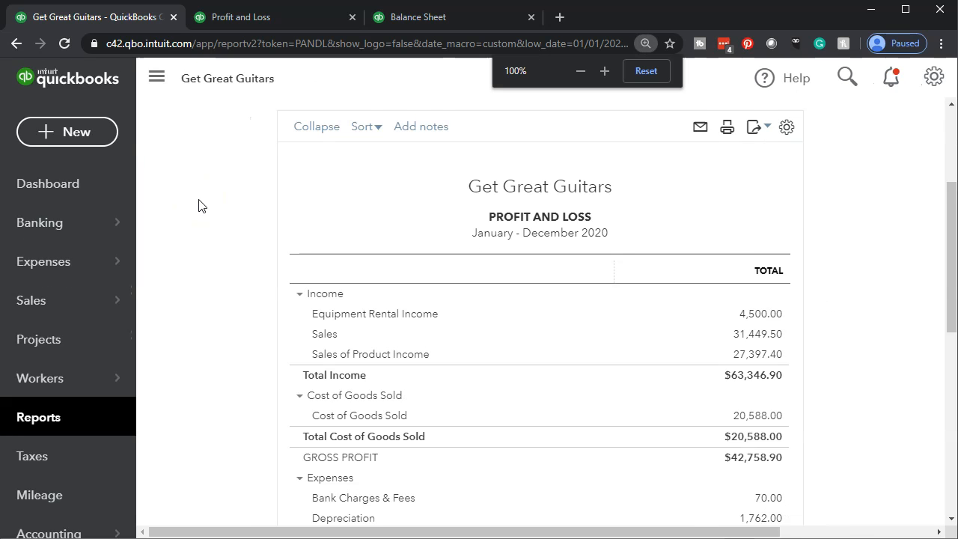
key("ctrl+minus")
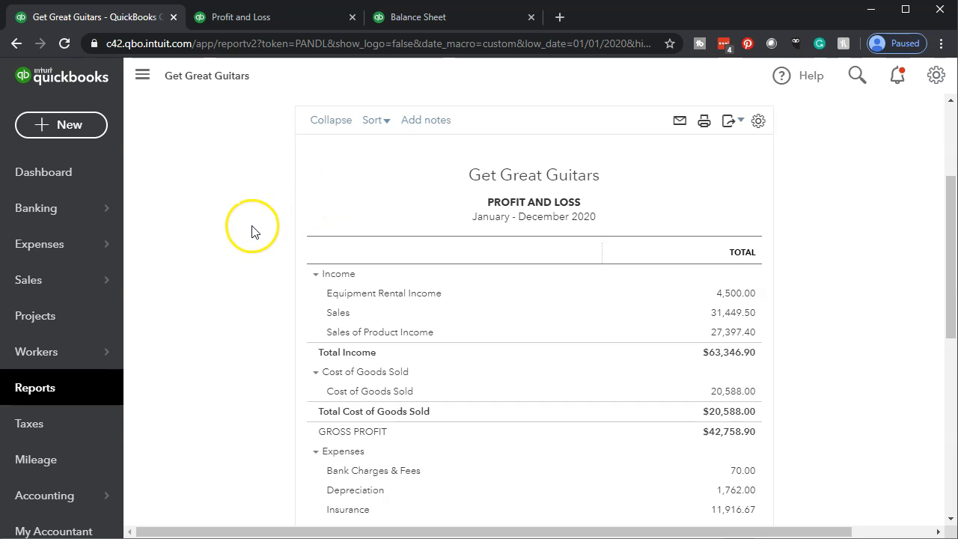
scroll(60, 320, "down", 2)
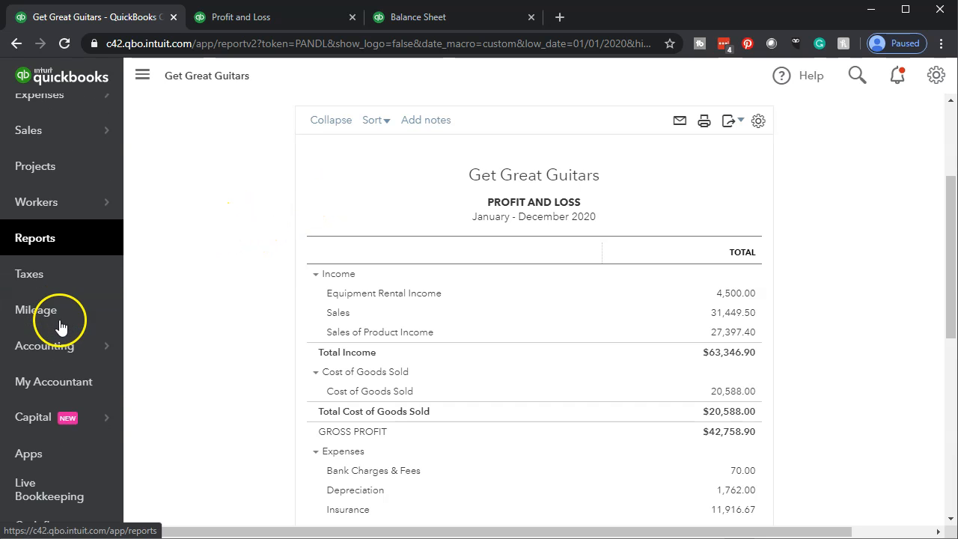
left_click(61, 347)
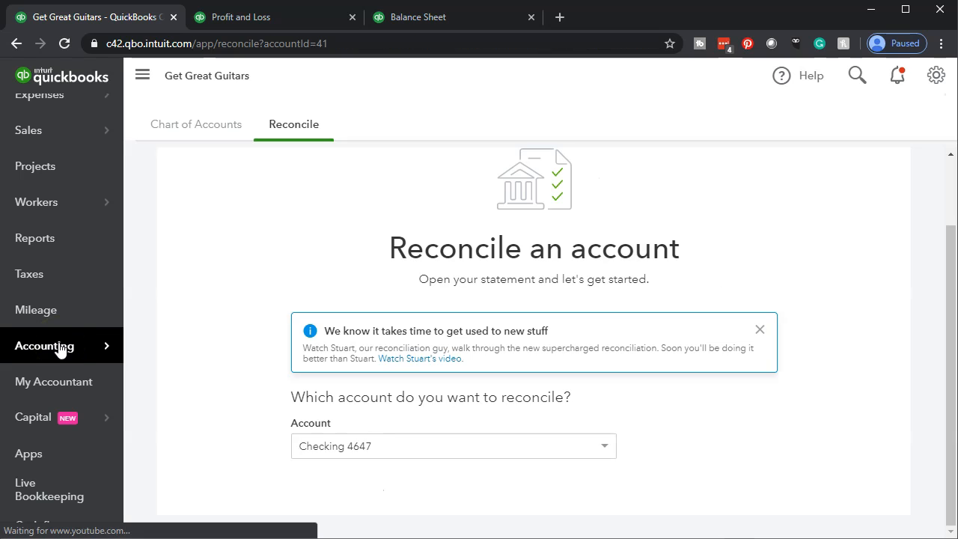
left_click(185, 137)
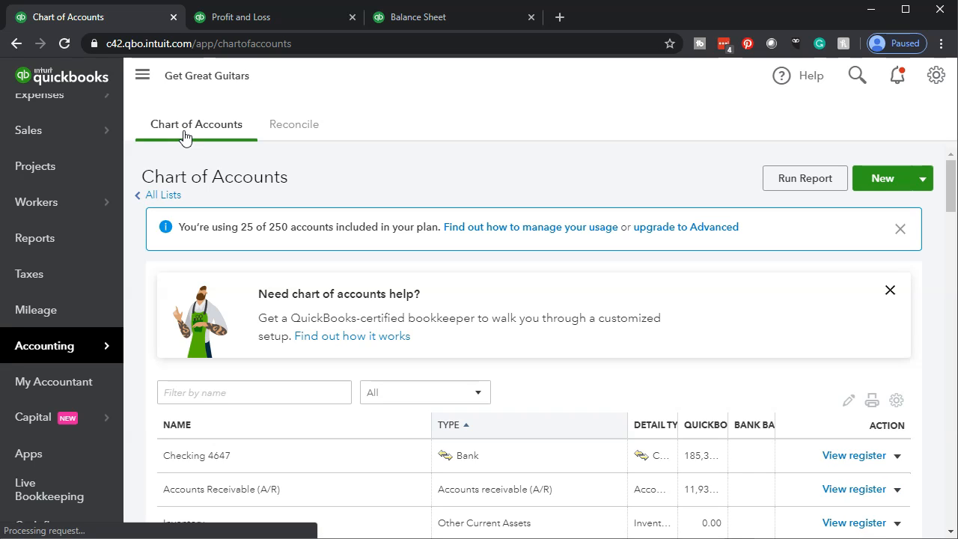
- Start a new account with the Credit Card account type and close the form without saving
left_click(884, 179)
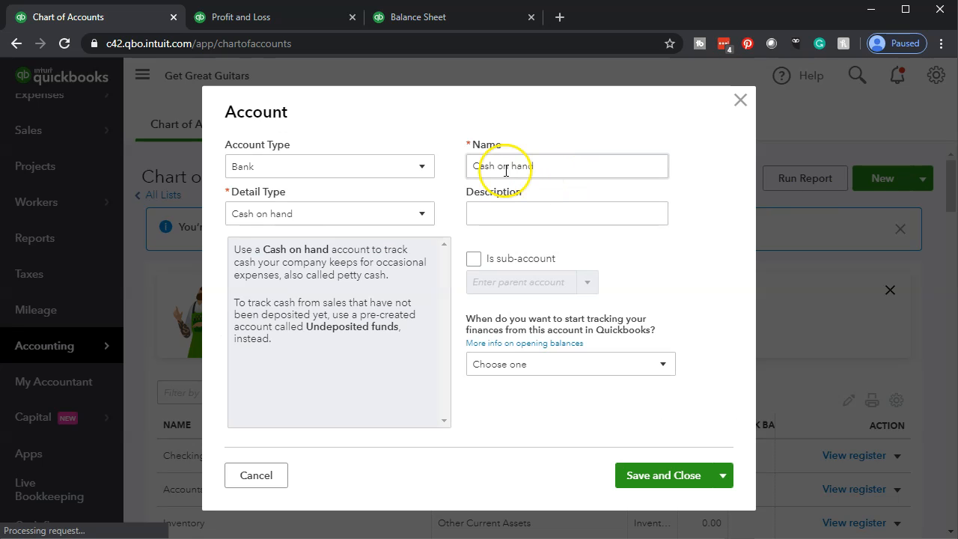
left_click(424, 174)
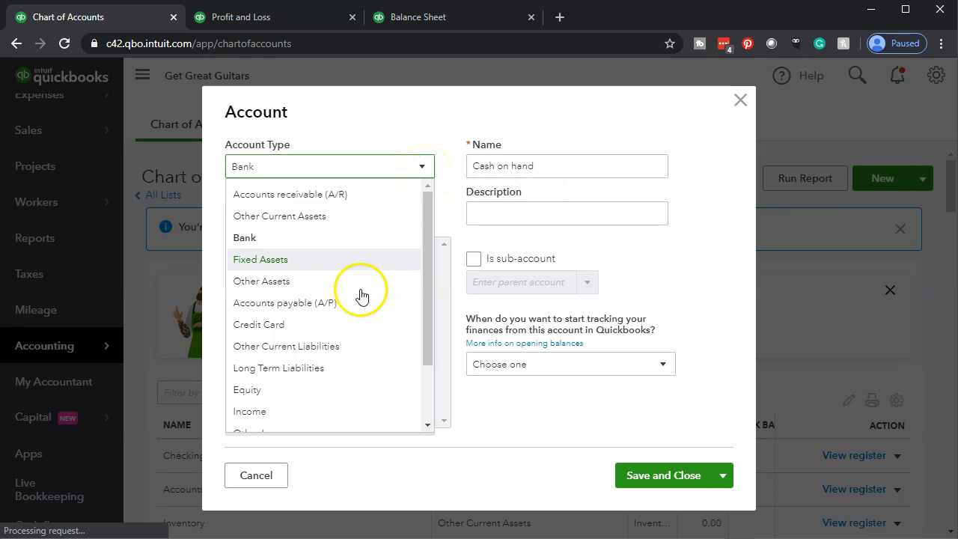
left_click(316, 327)
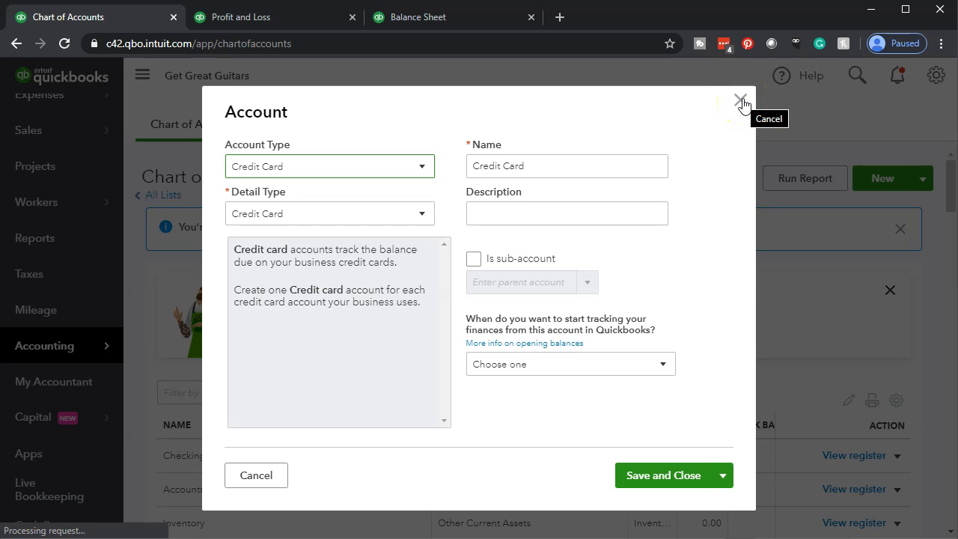
left_click(620, 155)
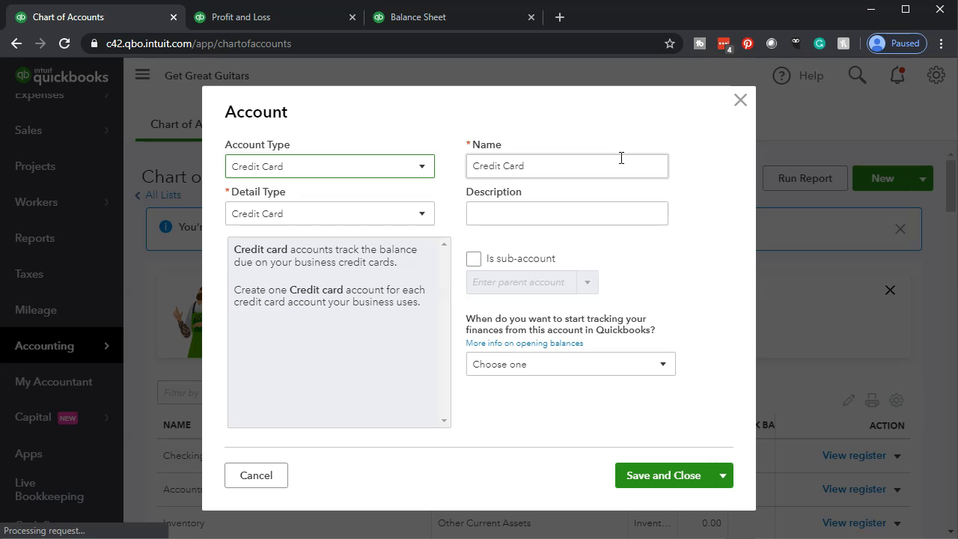
left_click(740, 102)
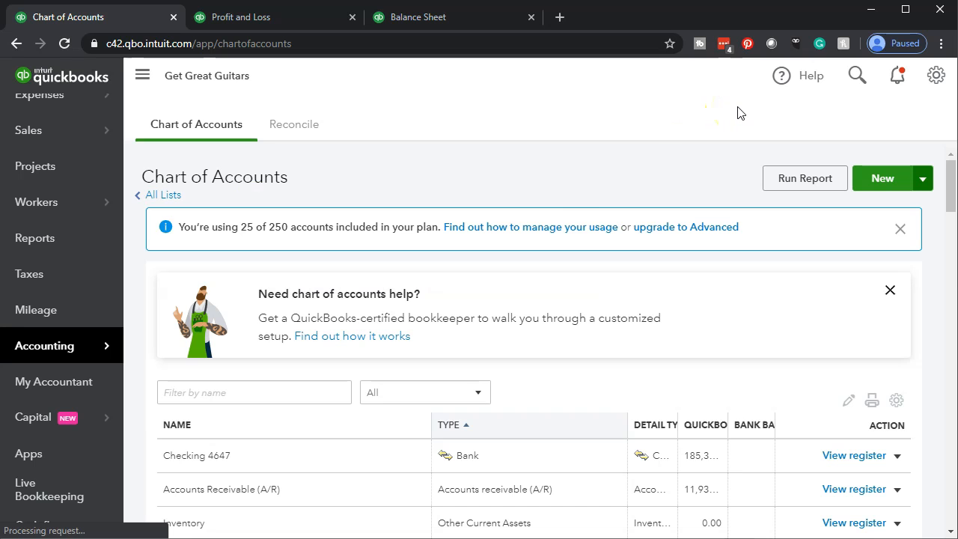
- Examine the credit card account in the Chart of Accounts and the Credit Cards section of the Balance Sheet at 125% zoom
scroll(413, 387, "down", 4)
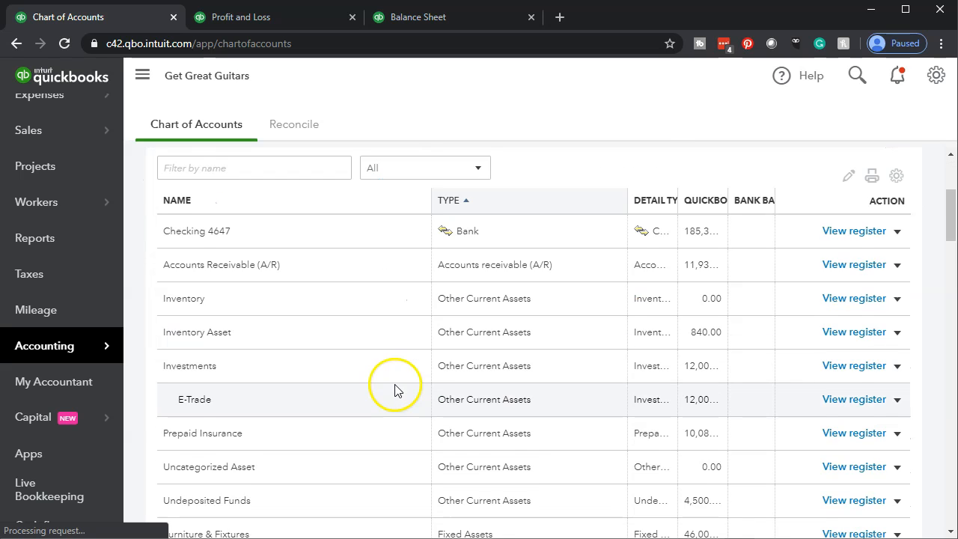
scroll(396, 387, "down", 3)
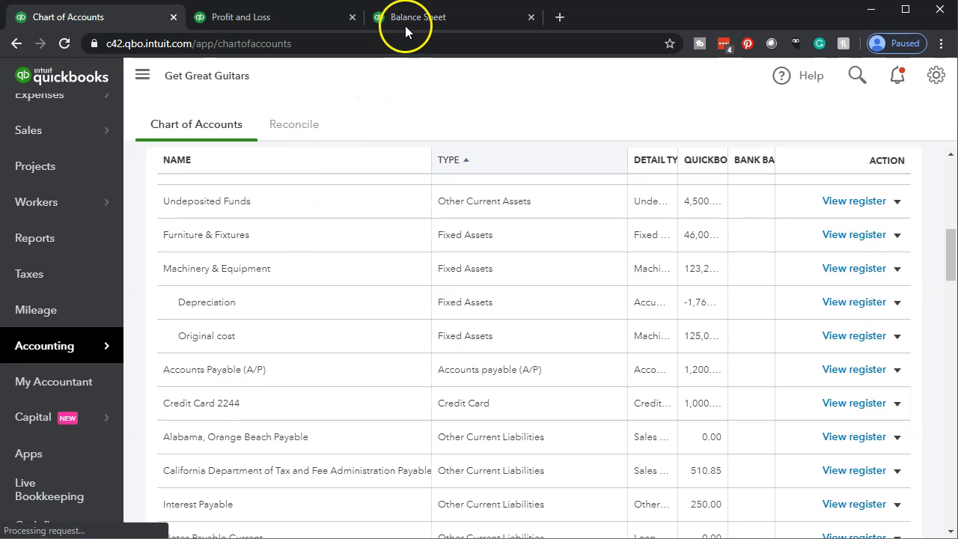
left_click(407, 20)
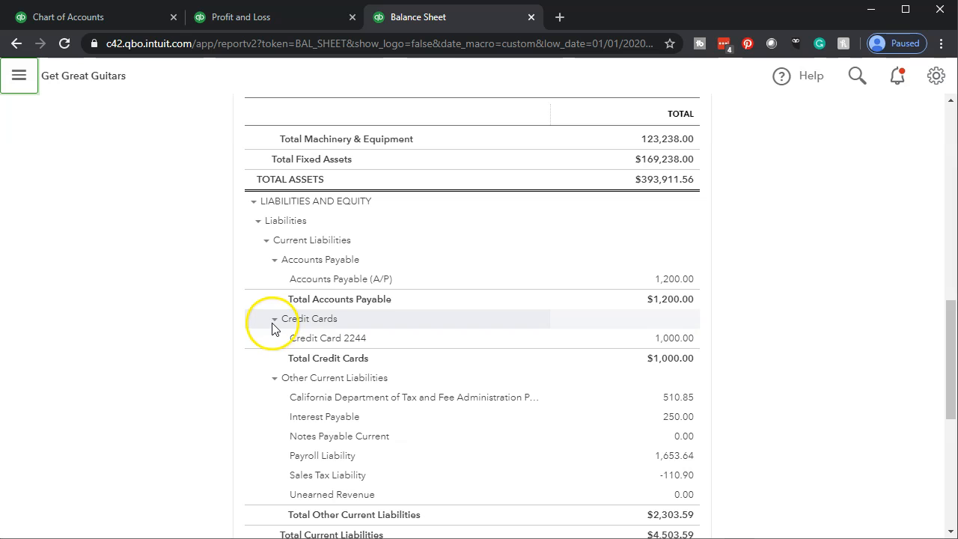
key("ctrl+plus")
key("ctrl+plus")
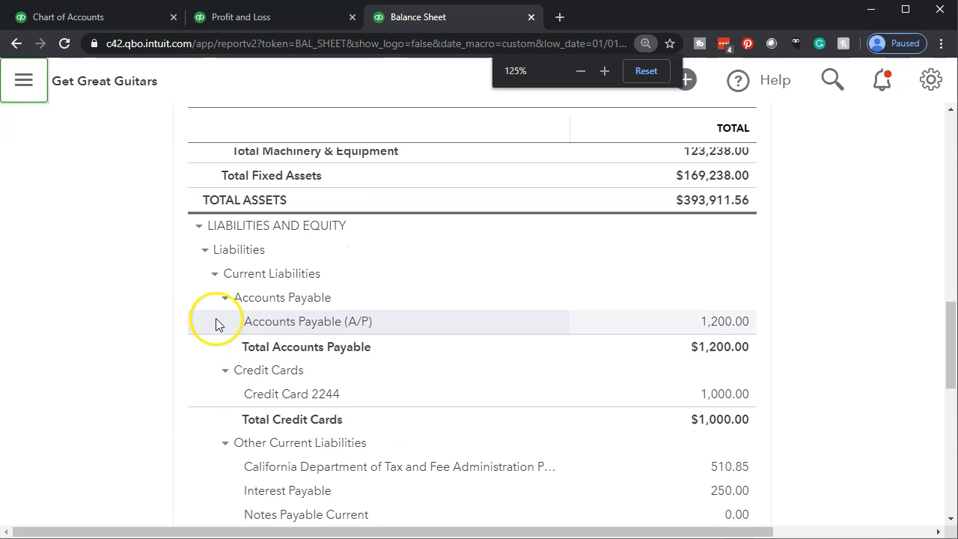
- Collapse and re-expand the Credit Cards group on the Balance Sheet to examine its subtotal and account balance
left_click(220, 374)
left_click(228, 371)
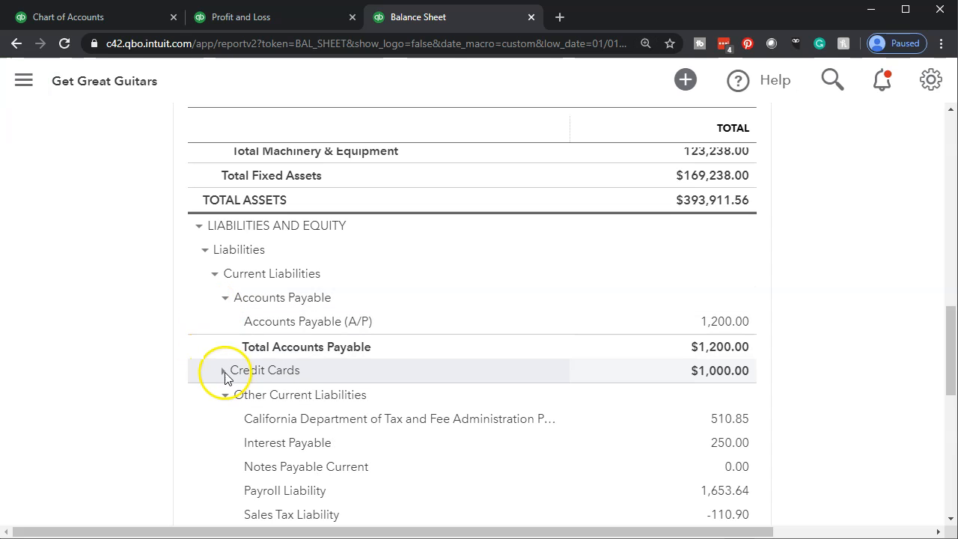
left_click(222, 374)
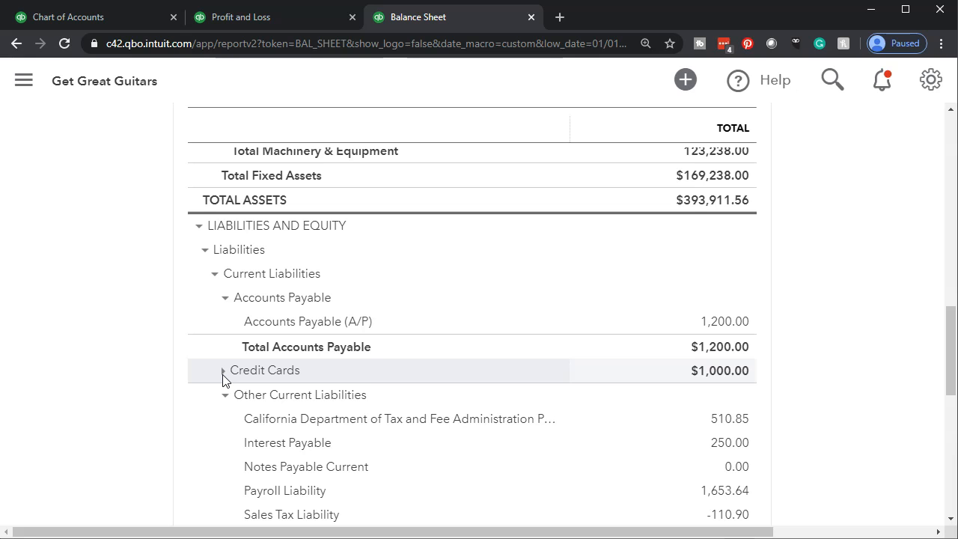
left_click(222, 374)
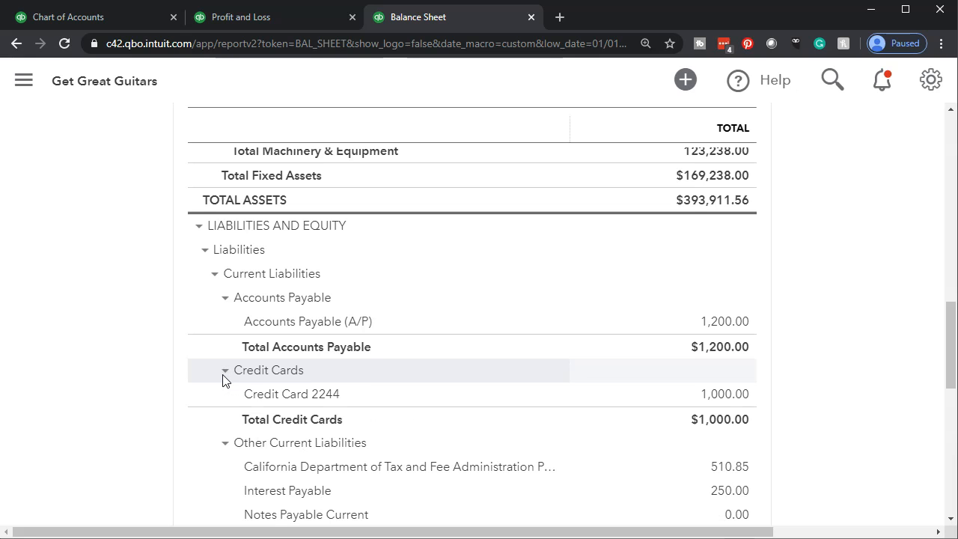
left_click(729, 398)
- Return to the Chart of Accounts browser tab, reduce its page zoom, and open the Bank and Credit Cards page
left_click(90, 18)
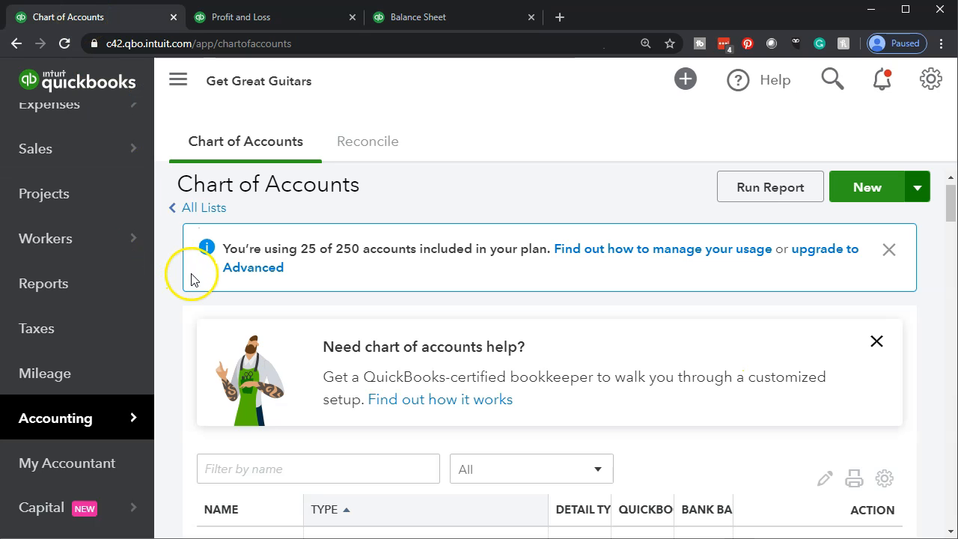
key("ctrl+minus")
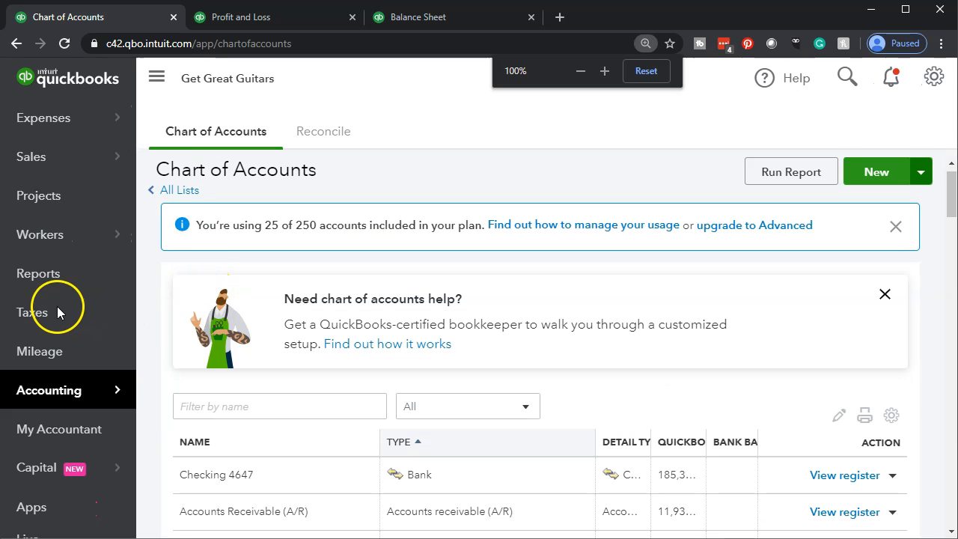
mouse_move(30, 212)
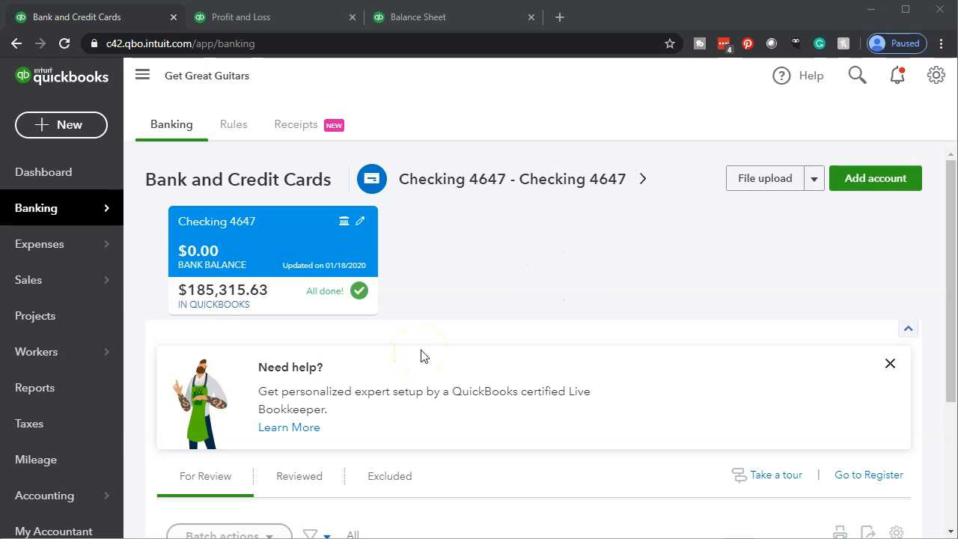
- Start adding an account, view the American Express card choices, and close the connection page without connecting
left_click(841, 194)
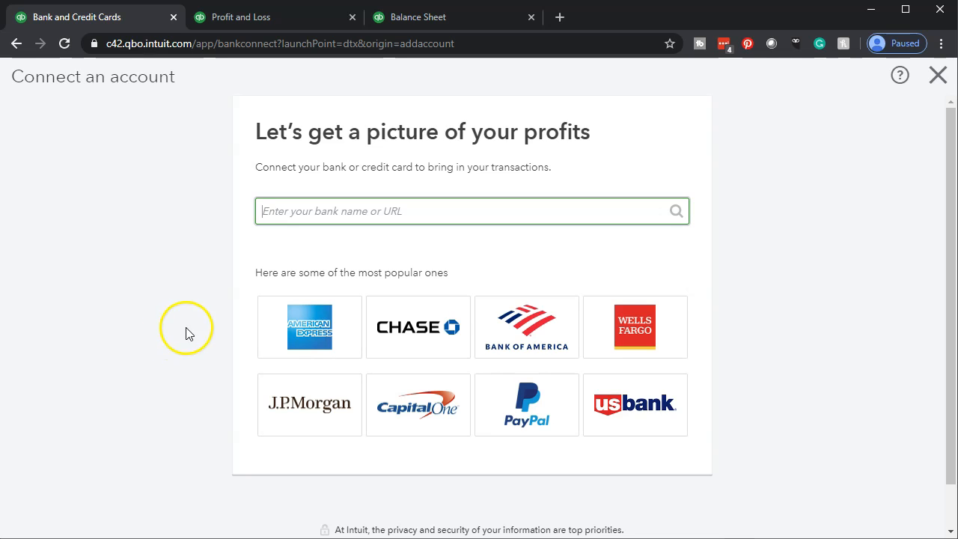
left_click(302, 316)
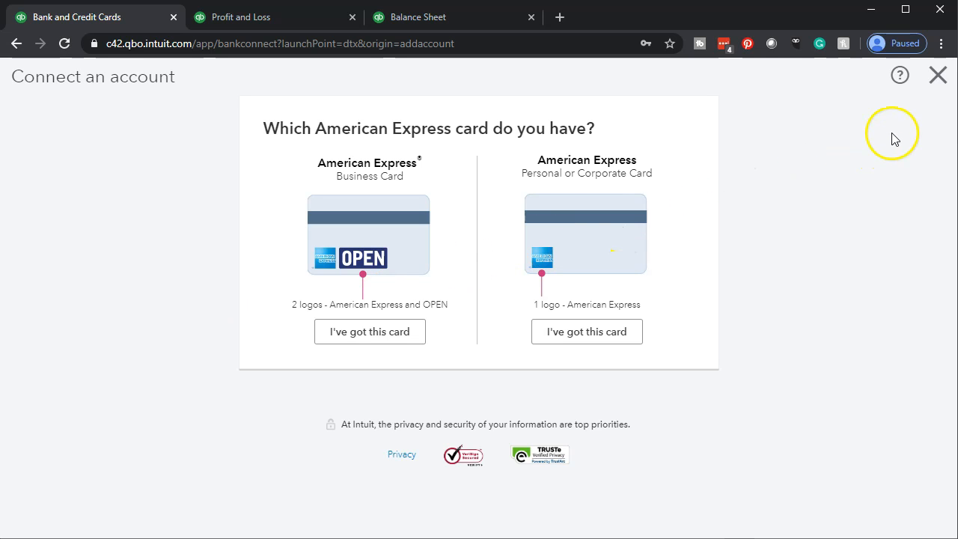
left_click(927, 88)
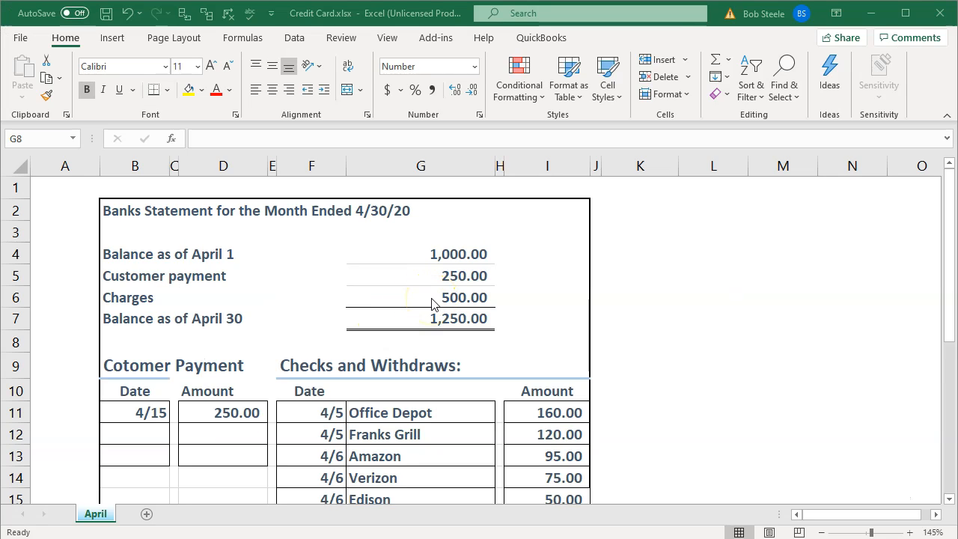
- Switch to the Credit Card.xlsx workbook in Excel and examine the statement's opening balance, payment, charges, and ending balance cells
left_click(438, 254)
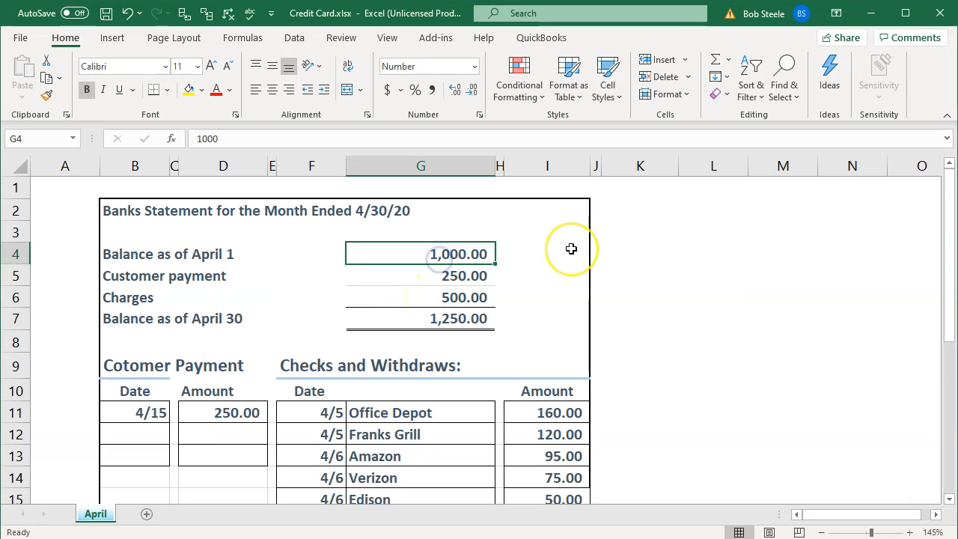
key("Down")
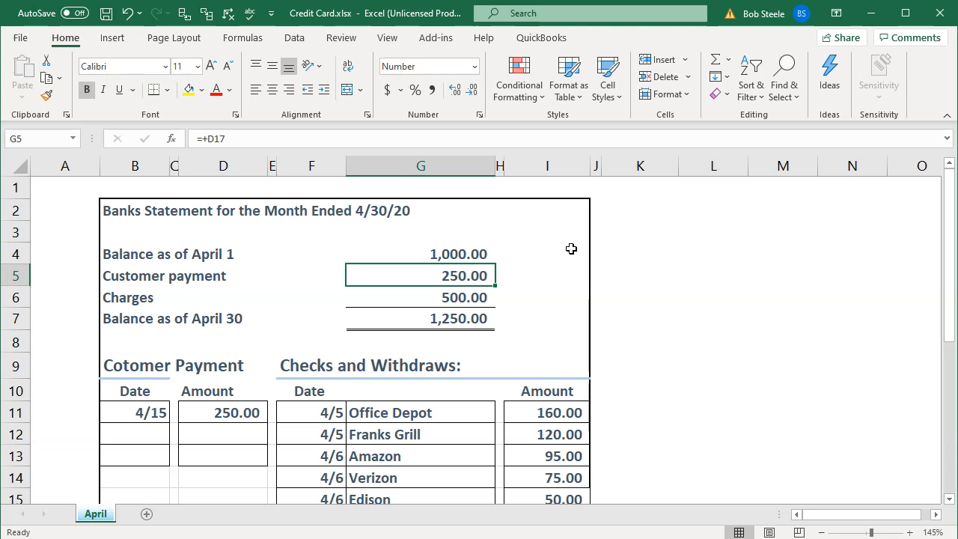
key("Up")
key("Down")
key("Down")
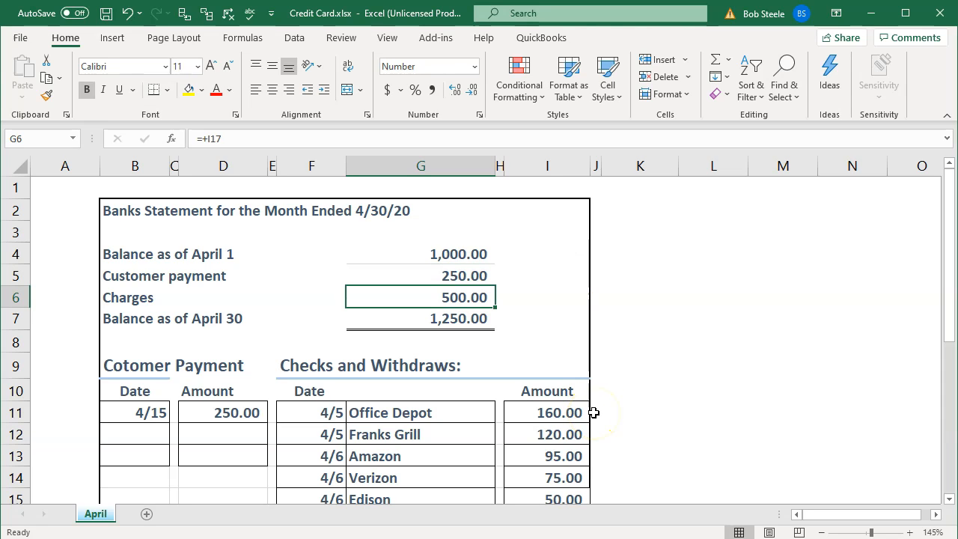
key("Down")
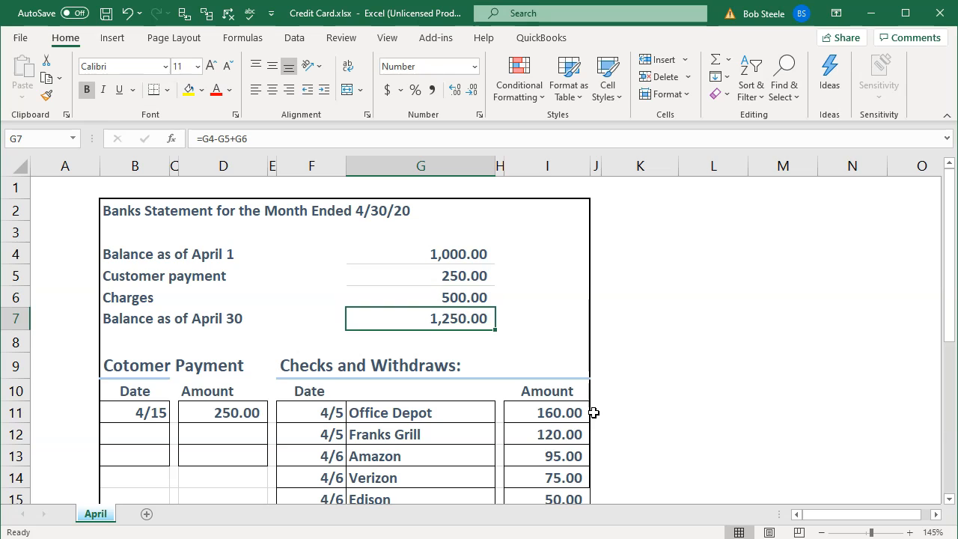
- Check the statement's ending balance in Calculator by computing 1000 - 250 + 500, and close Calculator
key("alt+Tab")
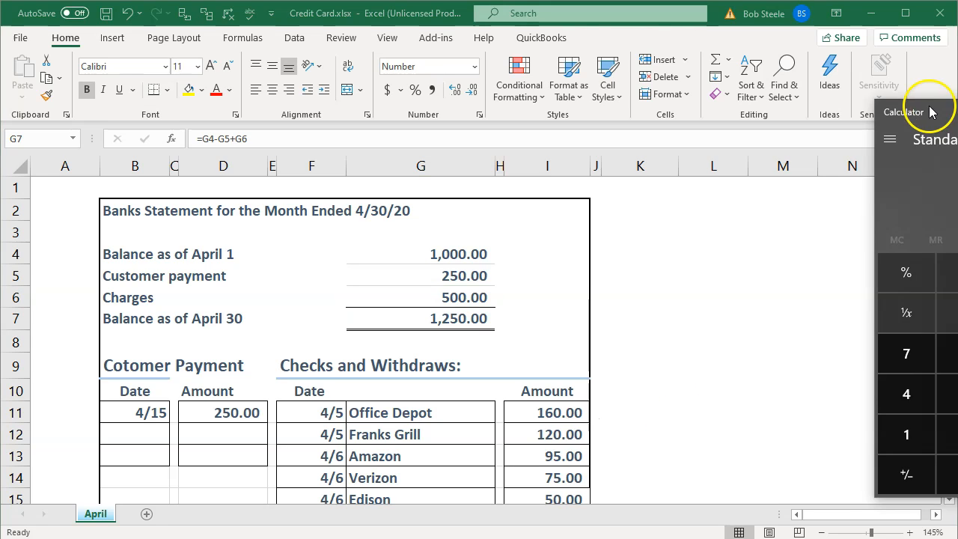
type("1000 -")
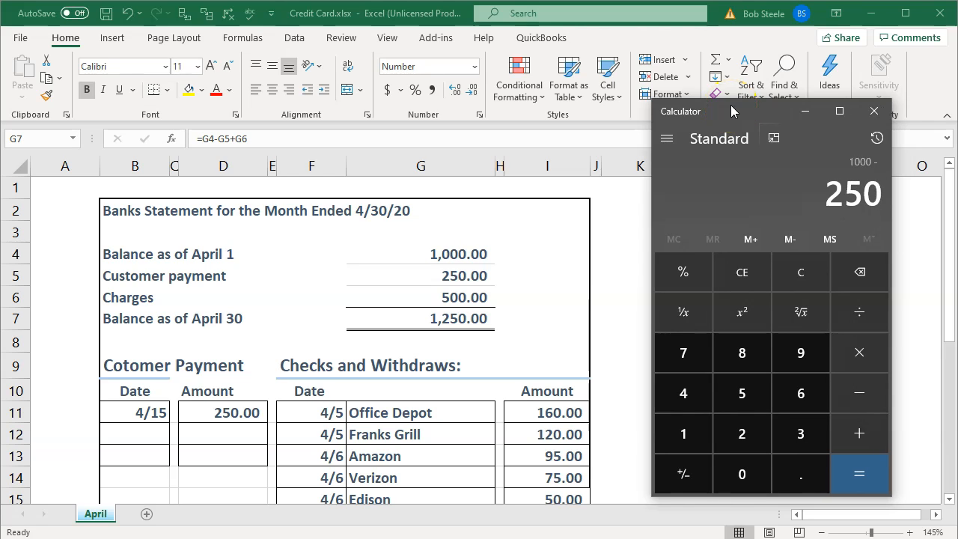
type(" 250 + 500")
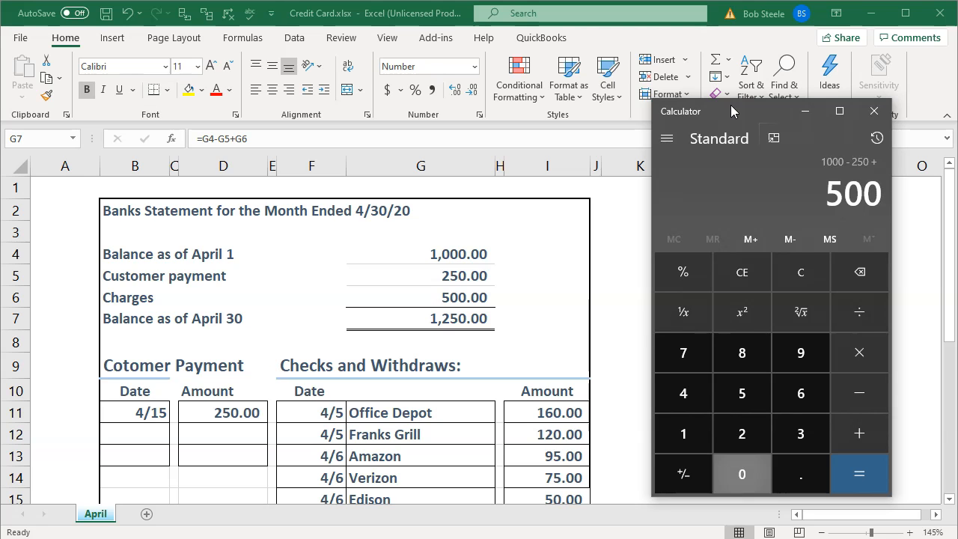
key("Return")
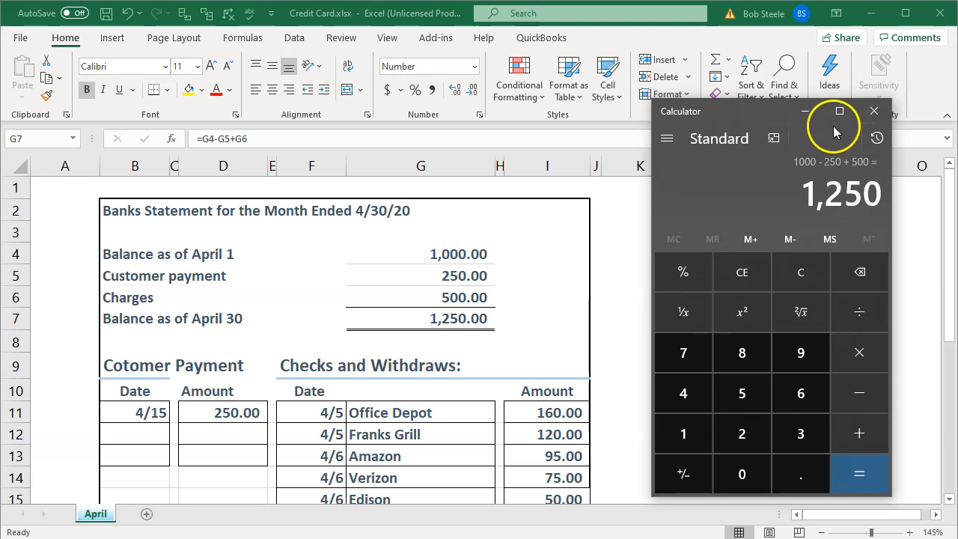
left_click(874, 111)
- Examine the 4/15 customer payment and the range of individual charge amounts in the statement's detail tables
left_click(789, 327)
scroll(735, 341, "down", 1)
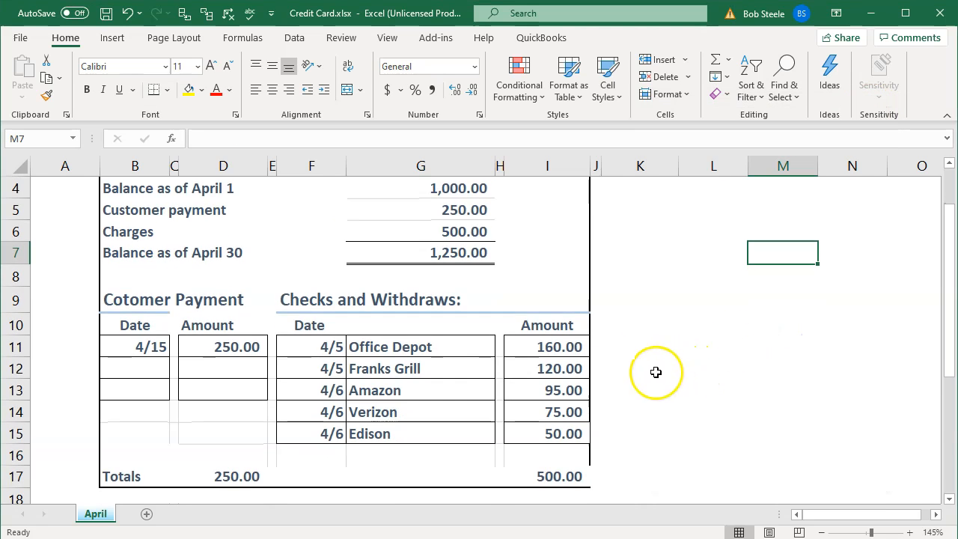
left_click(240, 351)
left_click_drag(525, 353, 517, 435)
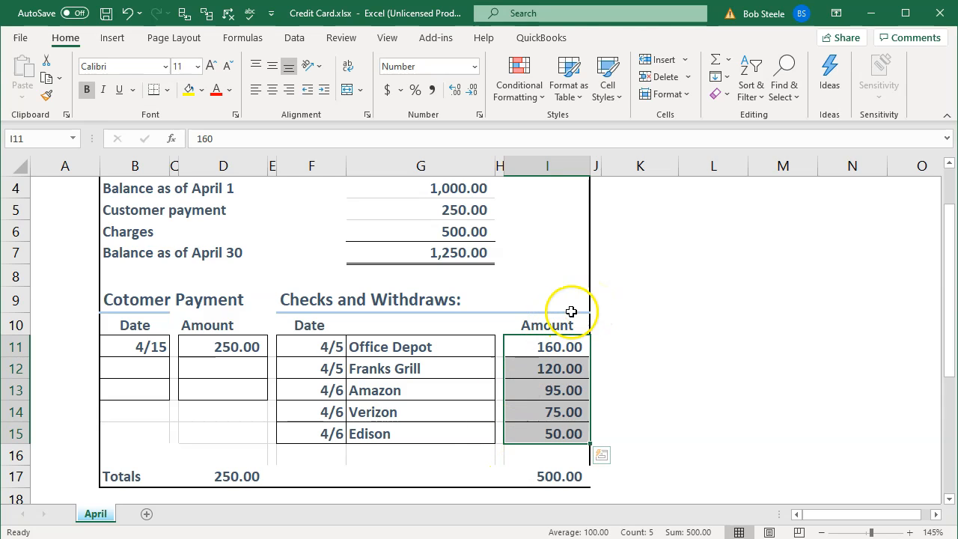
- Minimize the statement workbook and examine the Date, Description, and Amount columns in Credit Card Transactions.csv
left_click(870, 13)
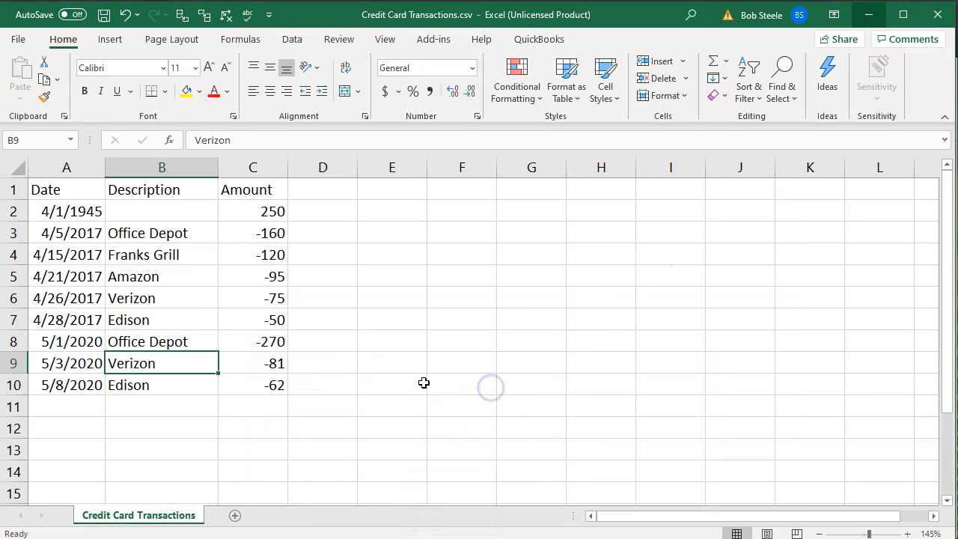
left_click(71, 187)
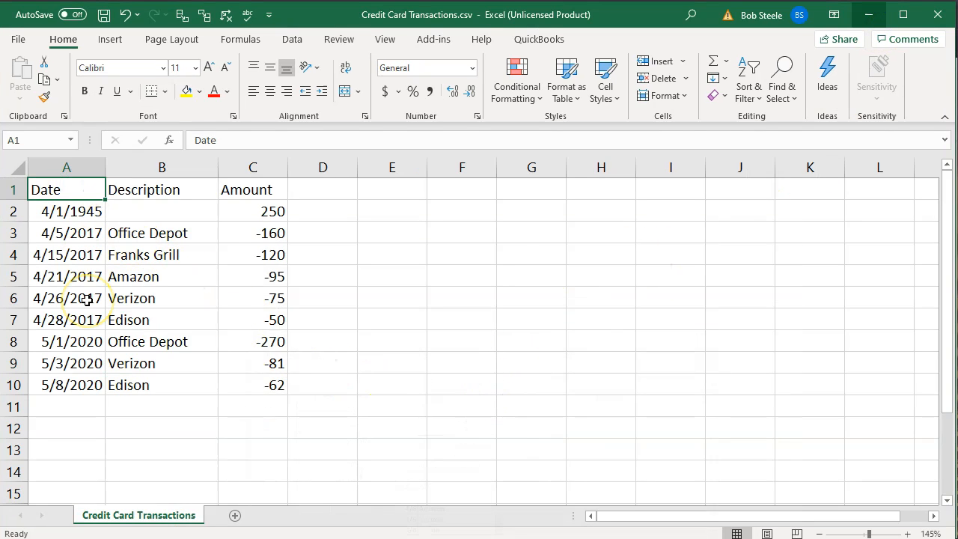
key("Right")
key("Right")
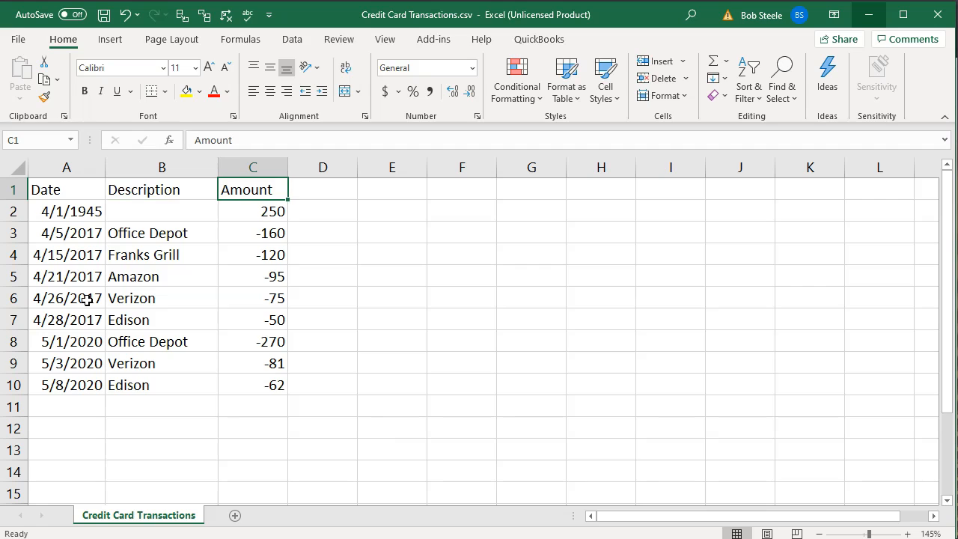
key("Down")
key("Down")
key("Down")
key("Down")
key("Down")
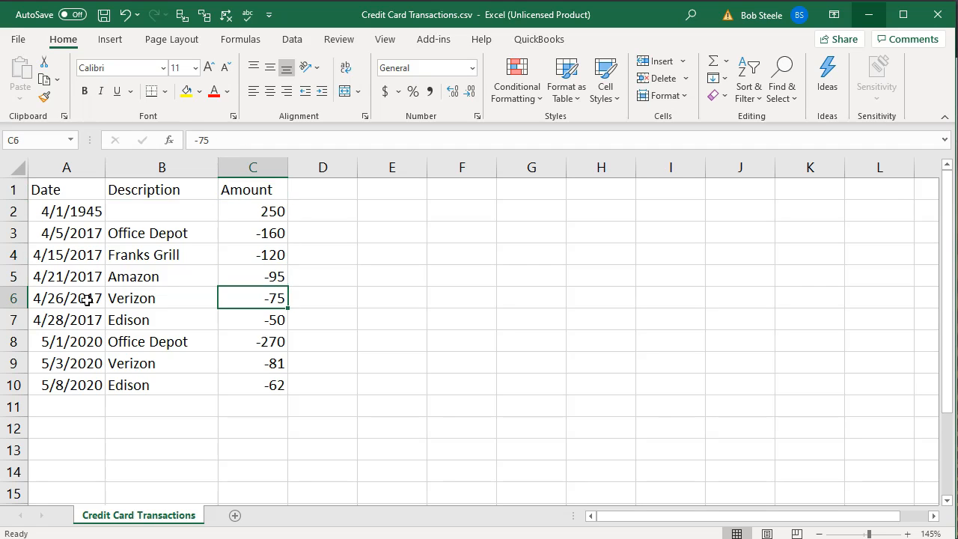
- Examine the Date column of the CSV down to the 5/1/2020 Office Depot transaction
key("Left")
key("Left")
key("Down")
key("Down")
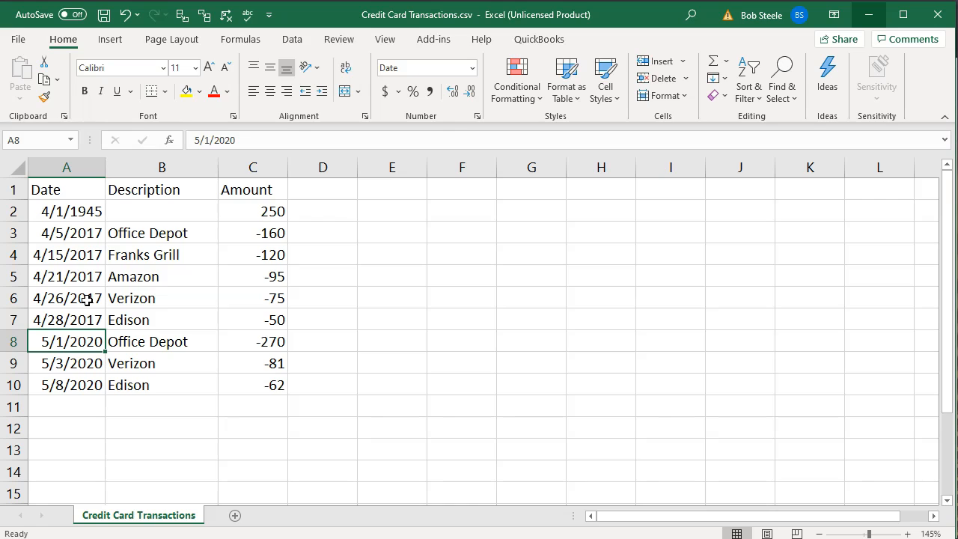
- Switch to Credit Card Transactions.xlsx and examine its transaction rows, starting with the 4/21/2017 Amazon entry
left_click(379, 267)
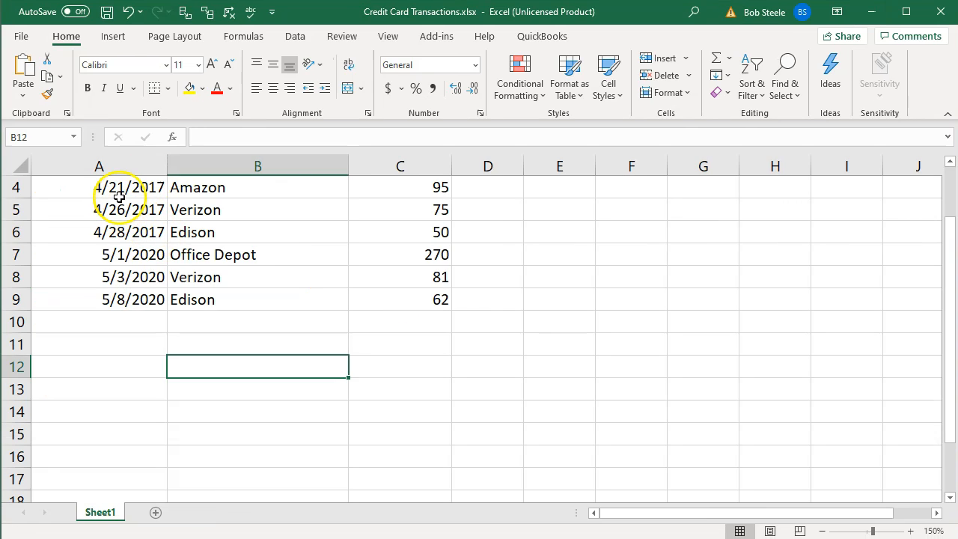
left_click(122, 188)
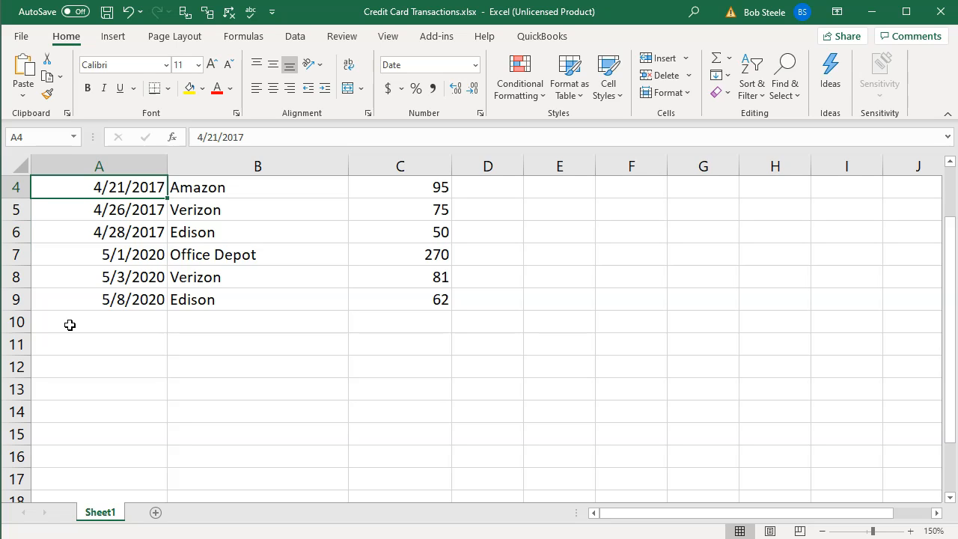
left_click(103, 222)
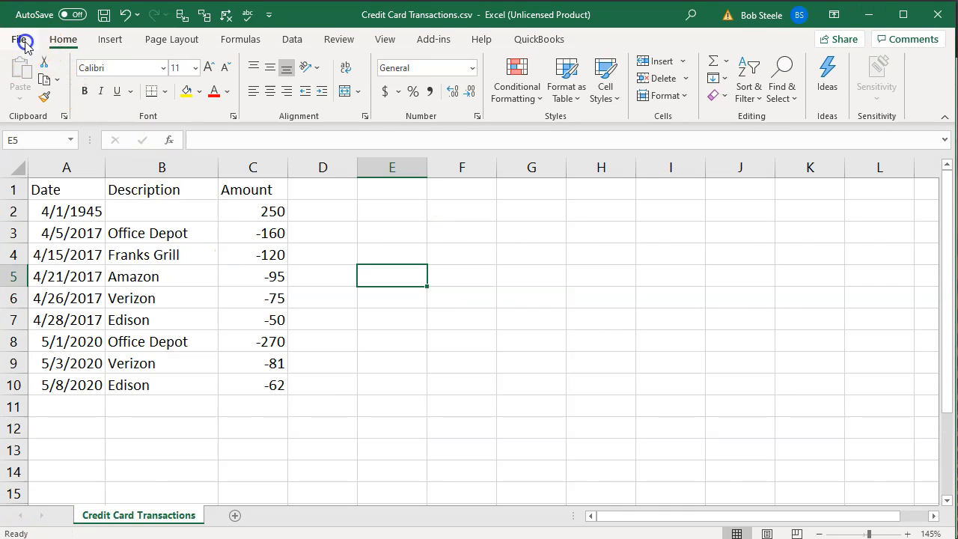
- Inspect the available file types for saving Credit Card Transactions.csv, and cancel without saving a copy
left_click(20, 42)
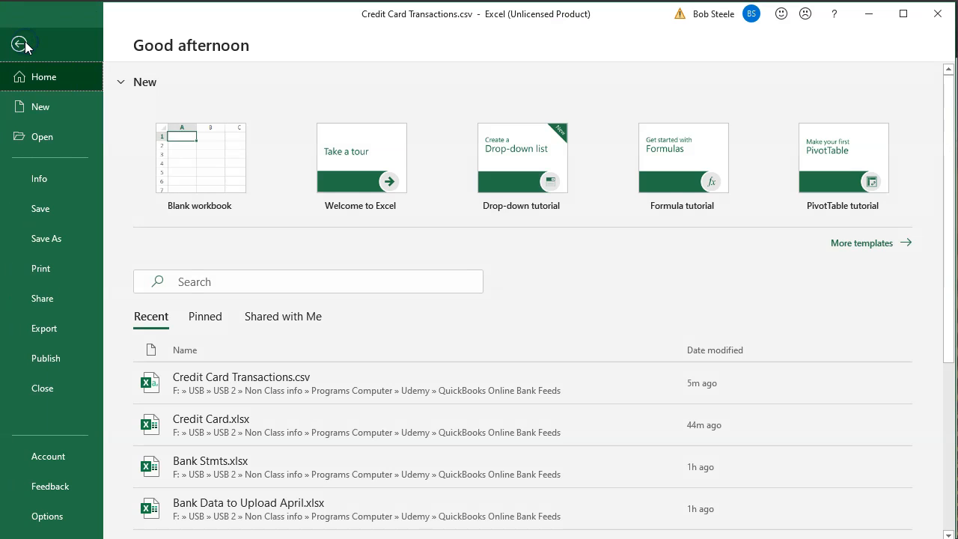
left_click(58, 250)
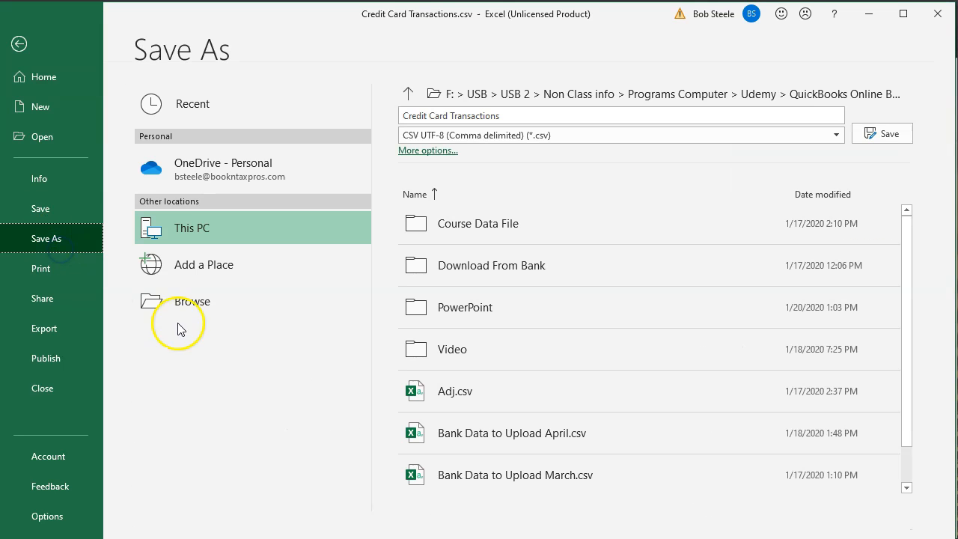
left_click(240, 313)
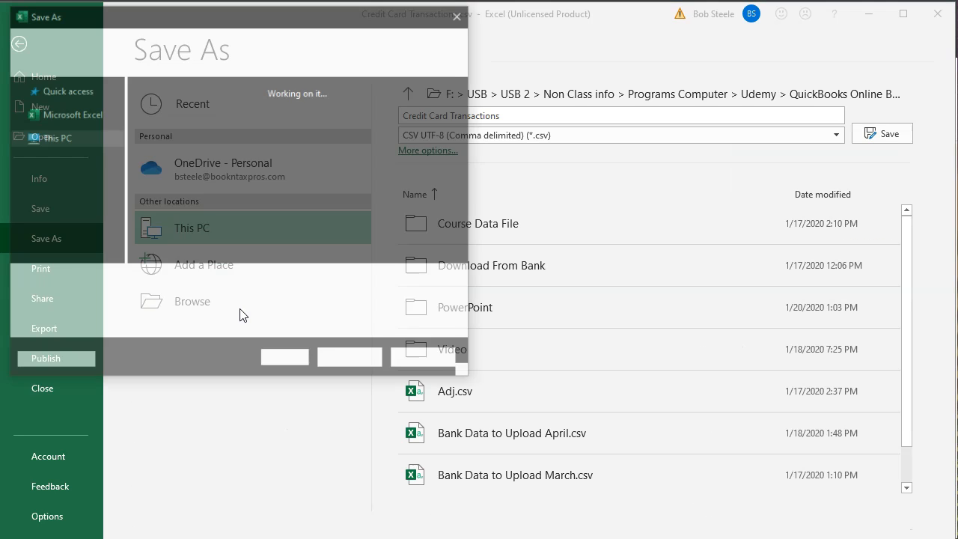
left_click(243, 304)
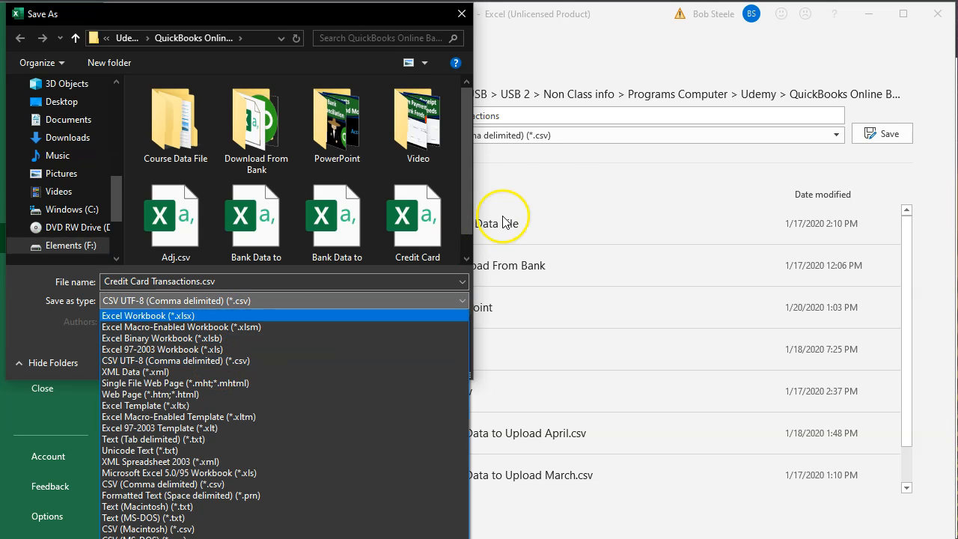
left_click(591, 55)
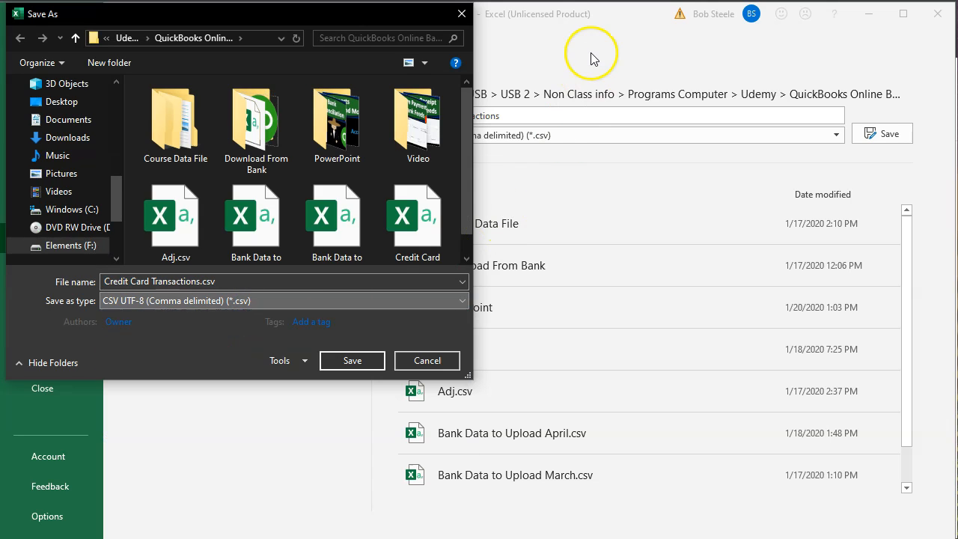
left_click(461, 14)
- Close Credit Card Transactions.csv with its changes saved, and return to the Bank and Credit Cards page in QuickBooks Online
left_click(938, 20)
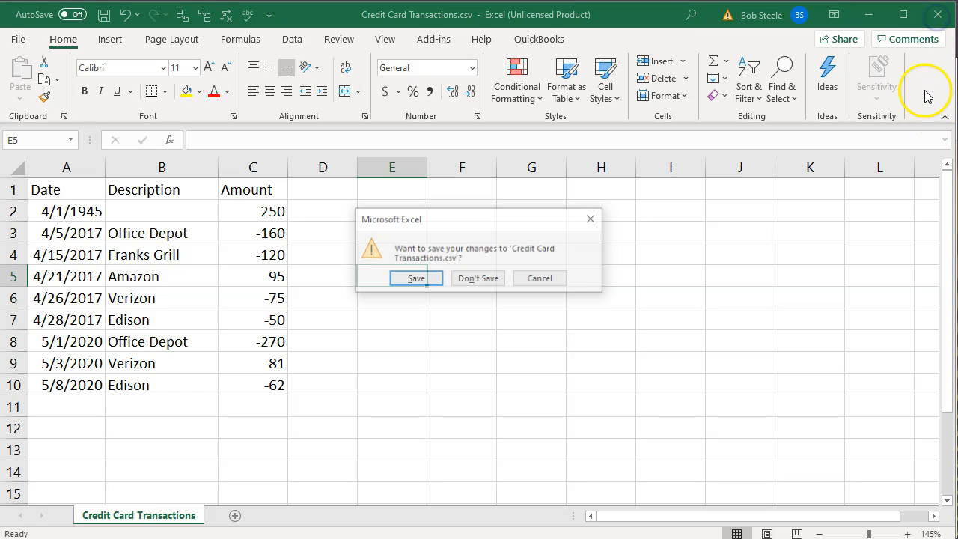
left_click(417, 279)
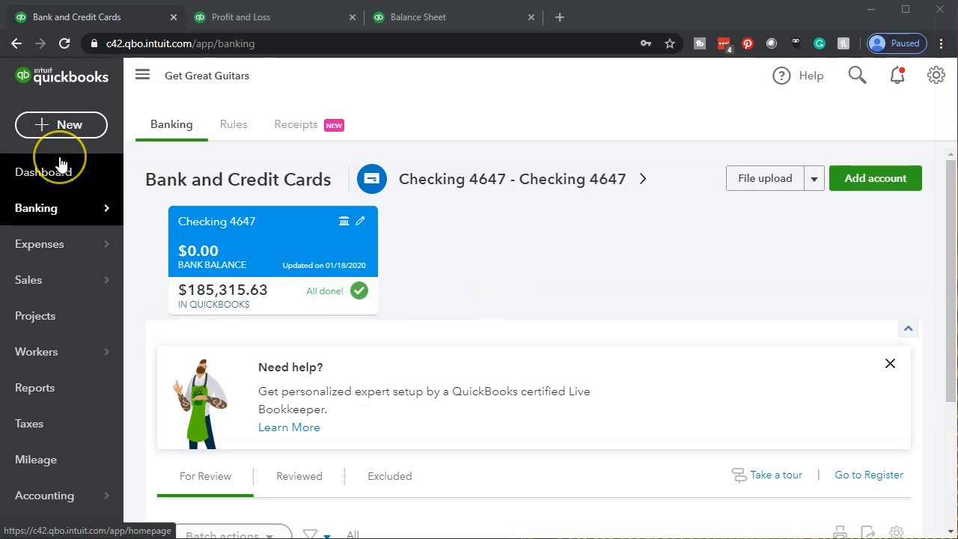
left_click(36, 217)
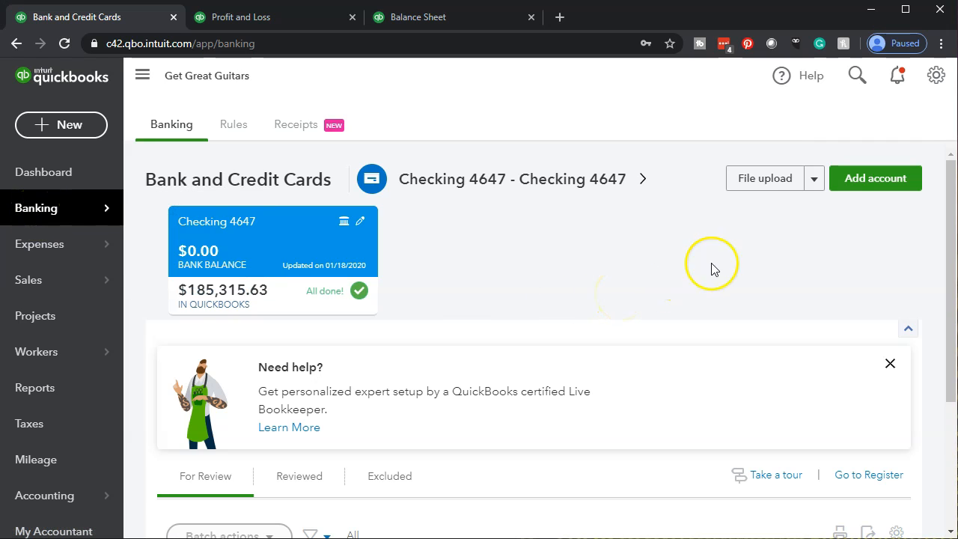
- Start a bank file upload and select Credit Card Transactions.csv as the file to upload
left_click(761, 196)
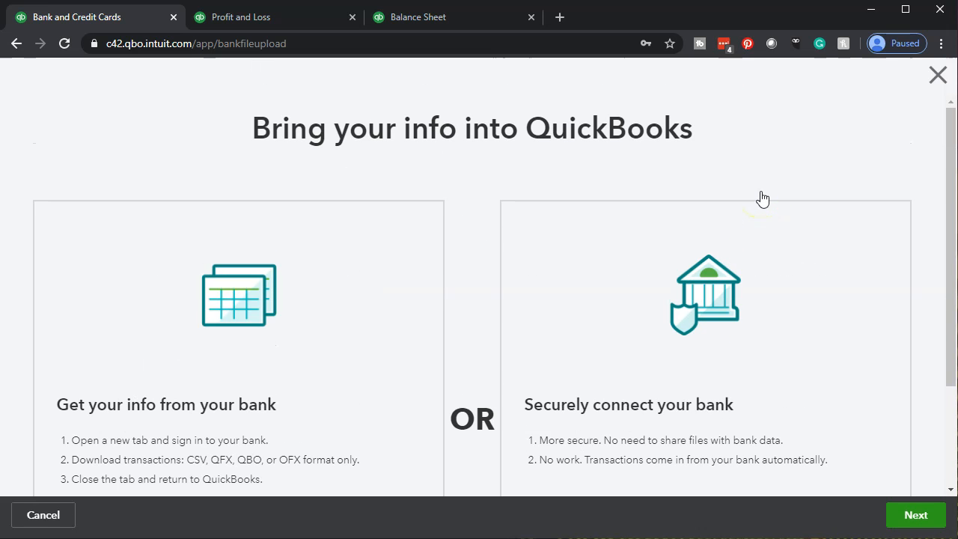
scroll(748, 209, "down", 2)
left_click(359, 414)
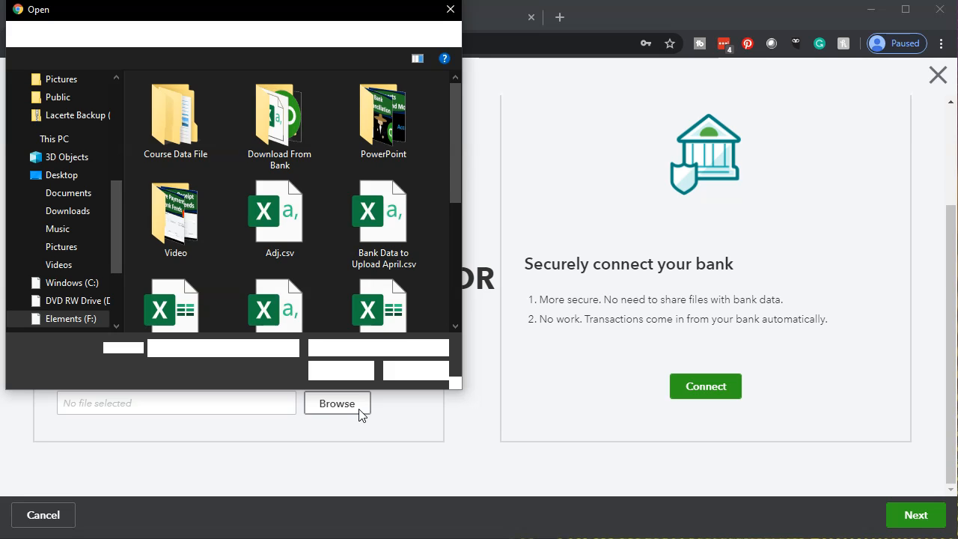
left_click(343, 241)
scroll(343, 237, "down", 1)
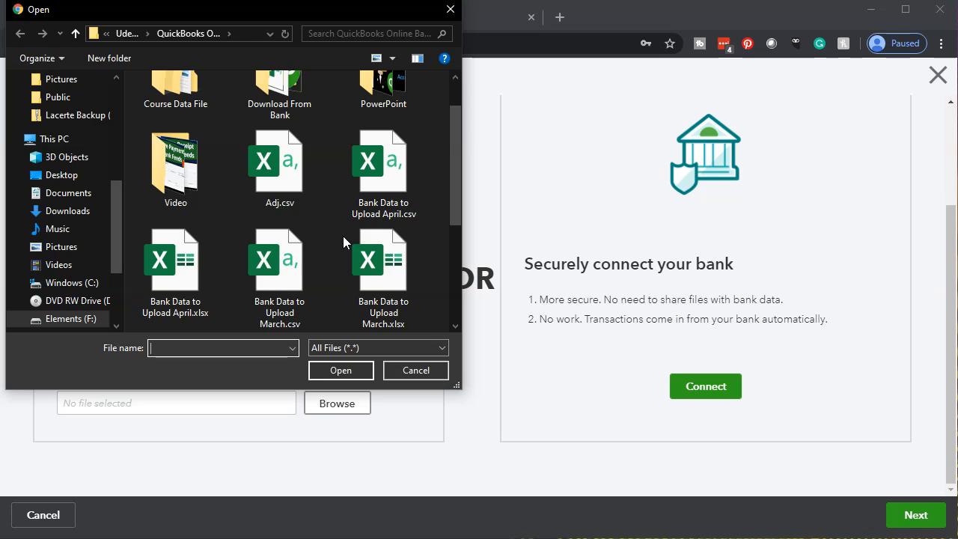
scroll(343, 241, "down", 1)
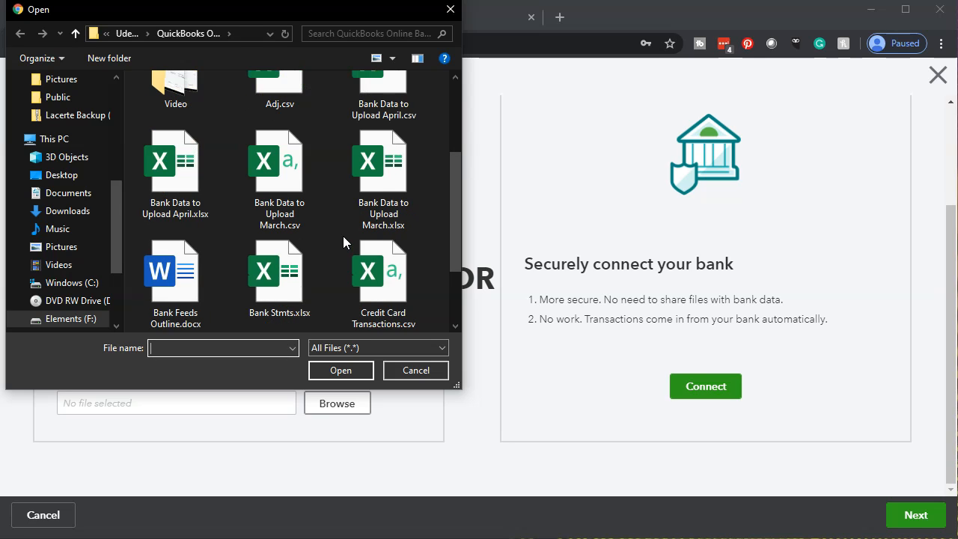
scroll(343, 241, "down", 1)
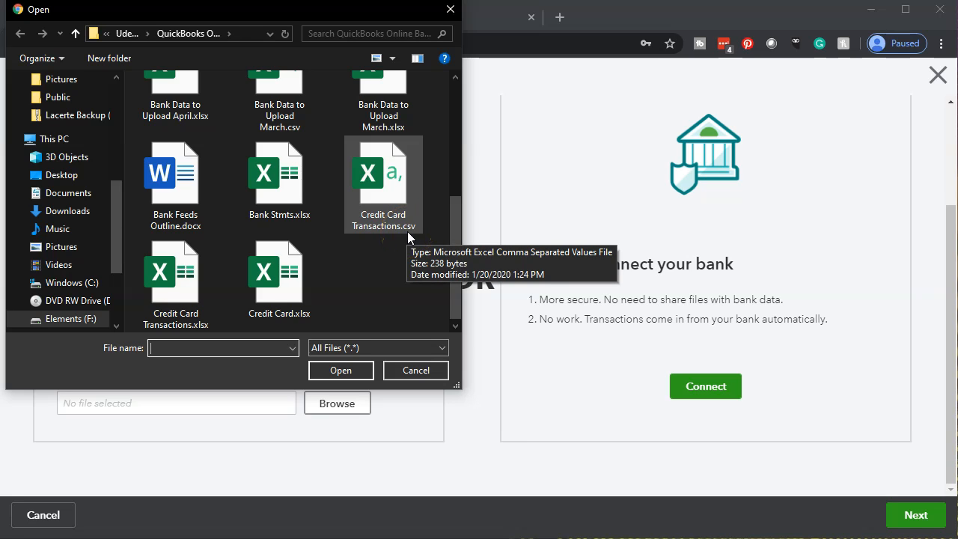
double_click(395, 188)
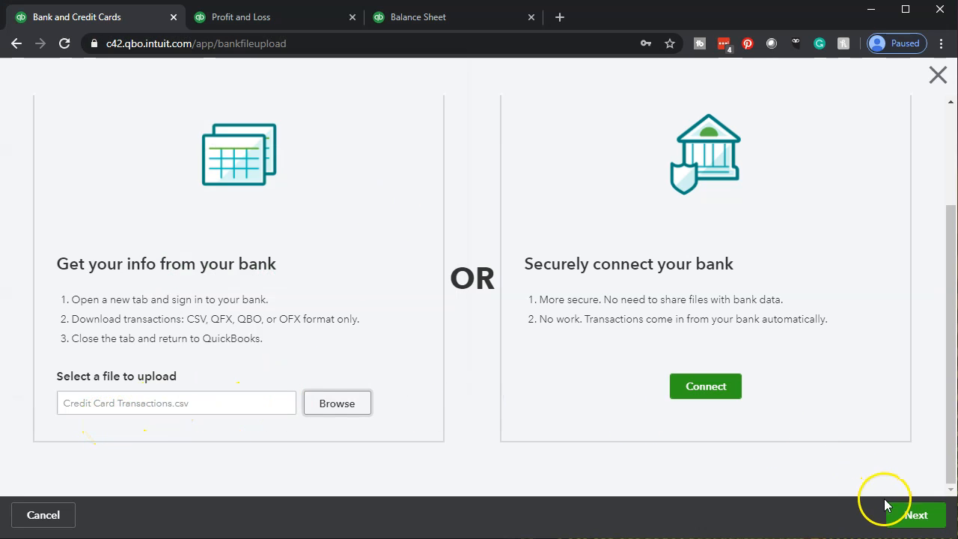
- Assign Credit Card Transactions.csv to the existing Credit Card account in QuickBooks and continue to the column mapping
left_click(914, 515)
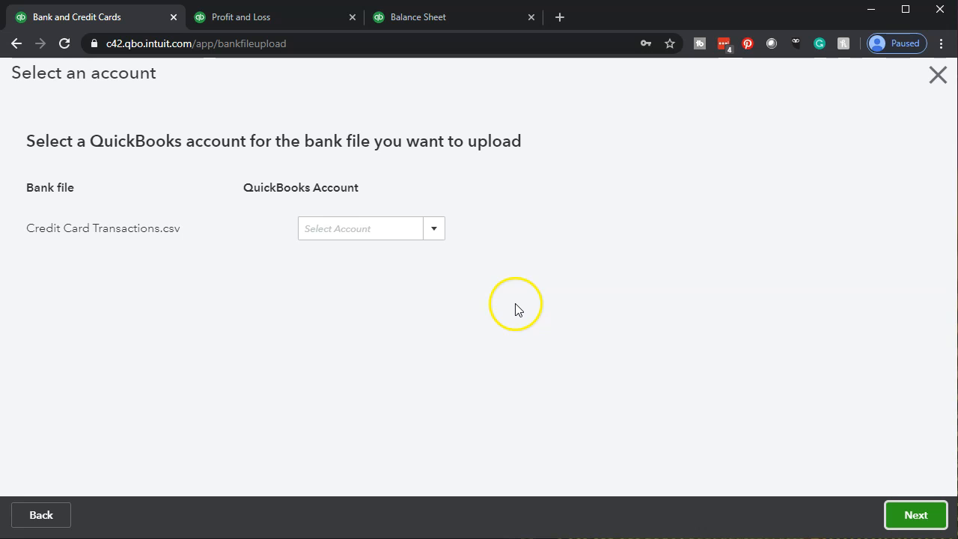
left_click(435, 236)
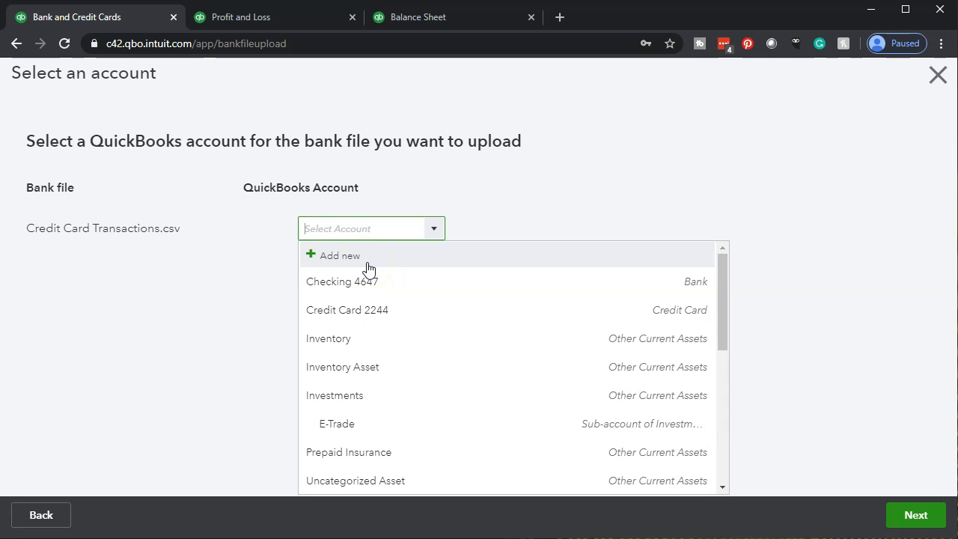
left_click(368, 320)
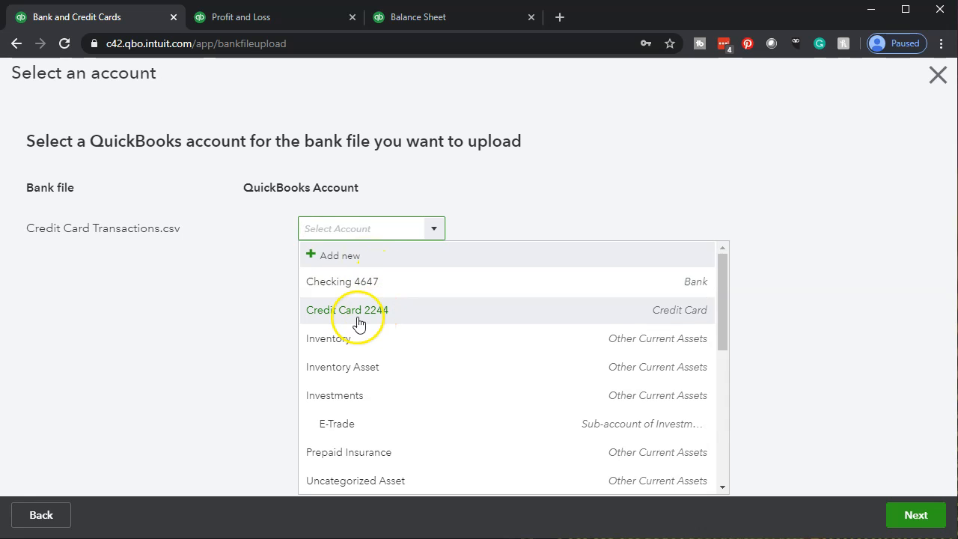
left_click(663, 323)
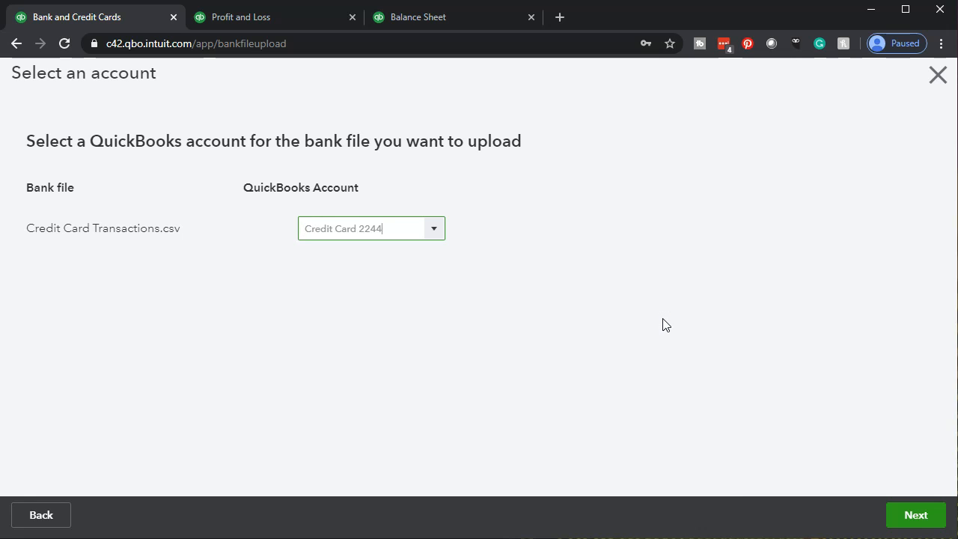
left_click(893, 515)
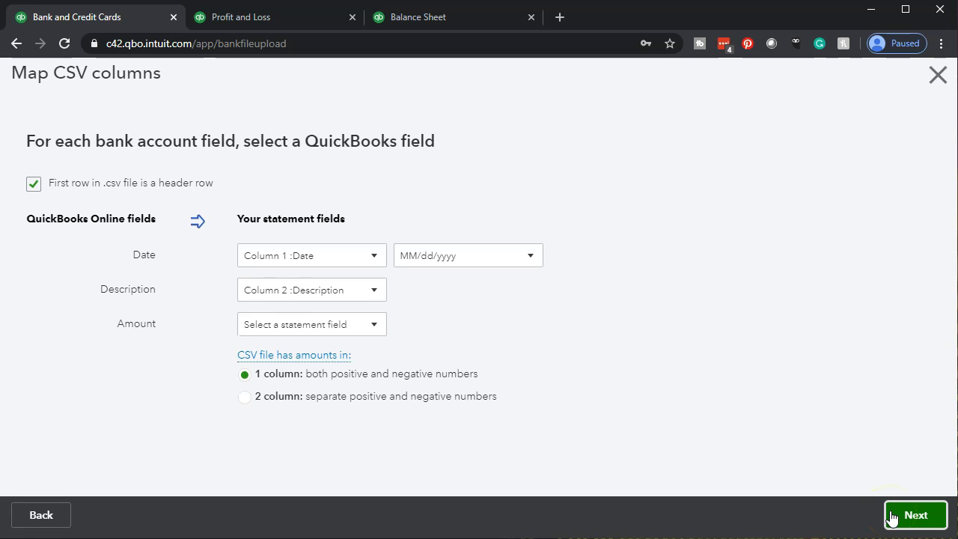
- Check the column headers in Credit Card Transactions.csv in Excel, and return to the CSV column mapping in QuickBooks Online
left_click(892, 515)
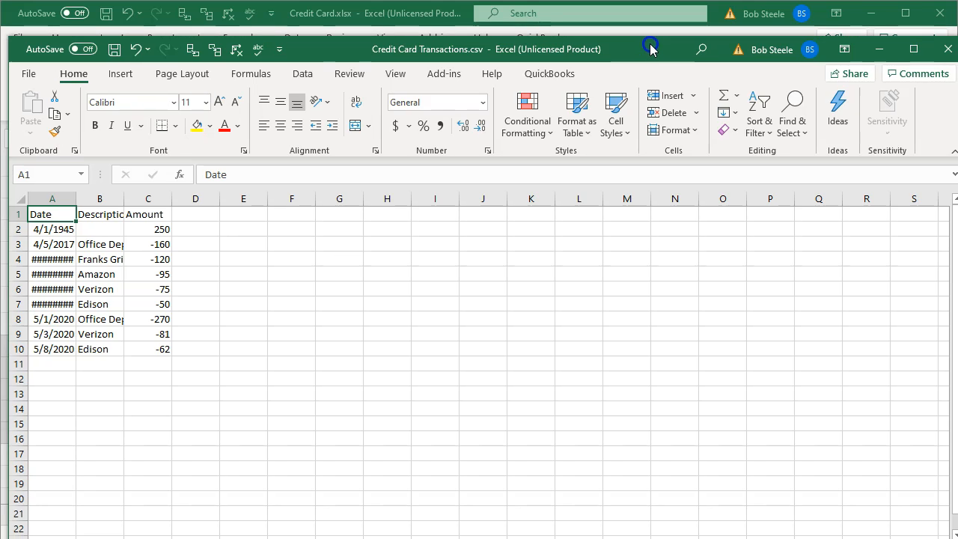
key("Right")
key("Right")
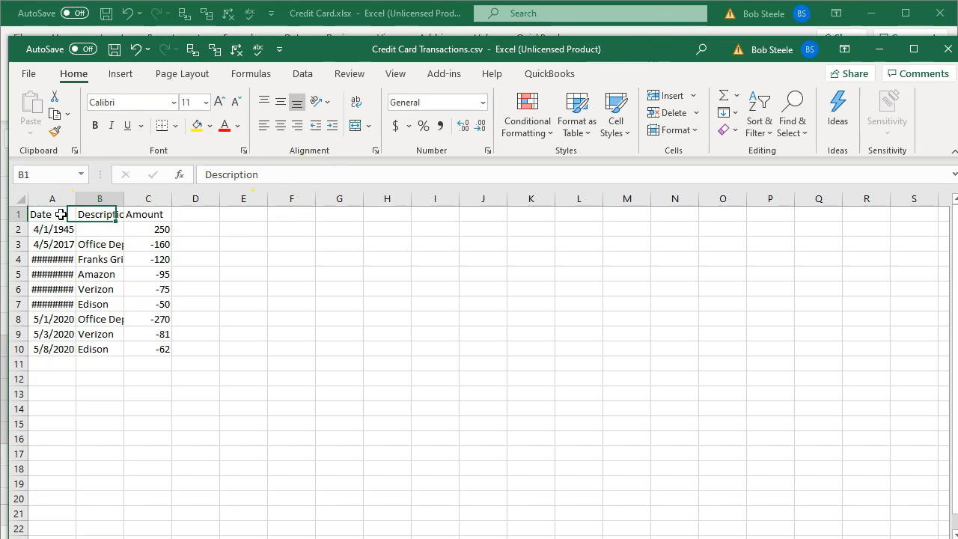
left_click(877, 49)
left_click(870, 13)
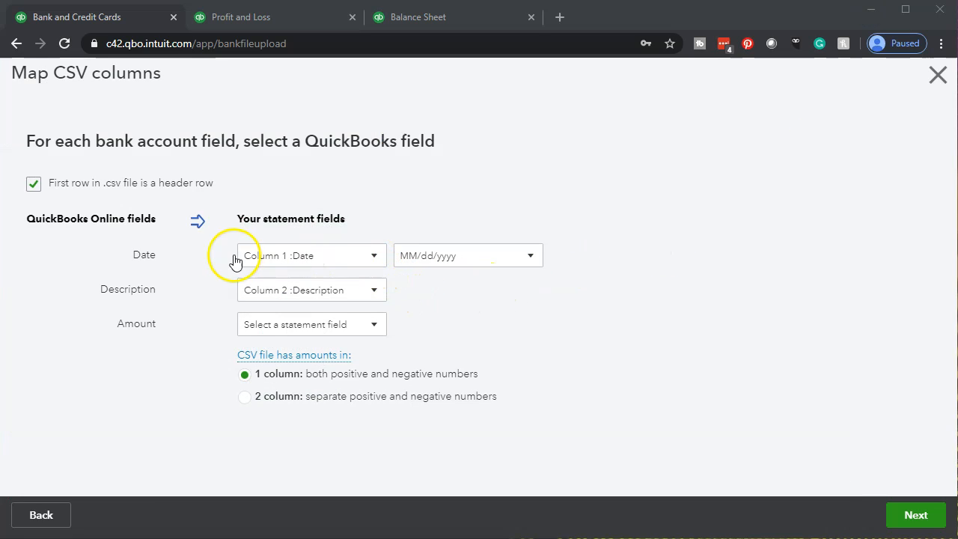
- Map Description to Column 2 and Amount to Column 3, and continue to the transaction selection
left_click(372, 295)
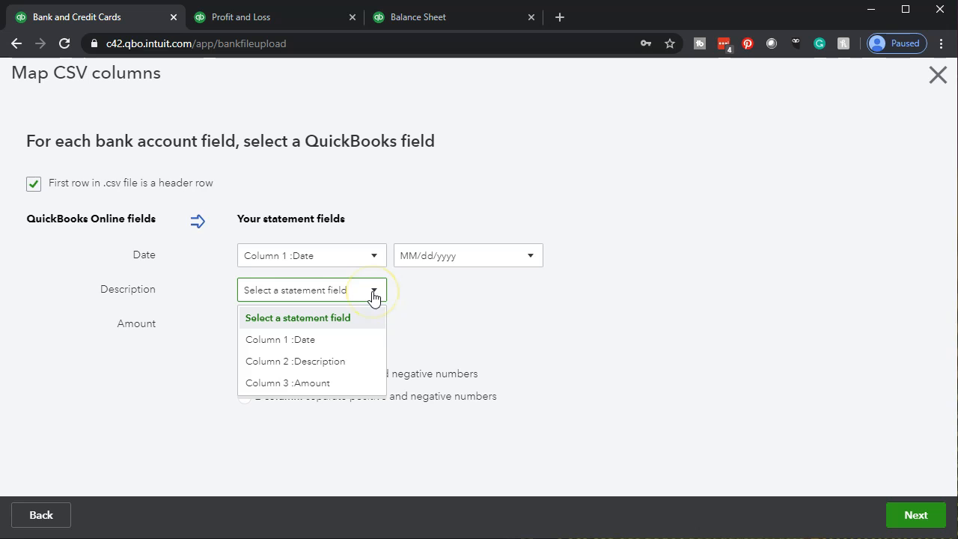
left_click(357, 362)
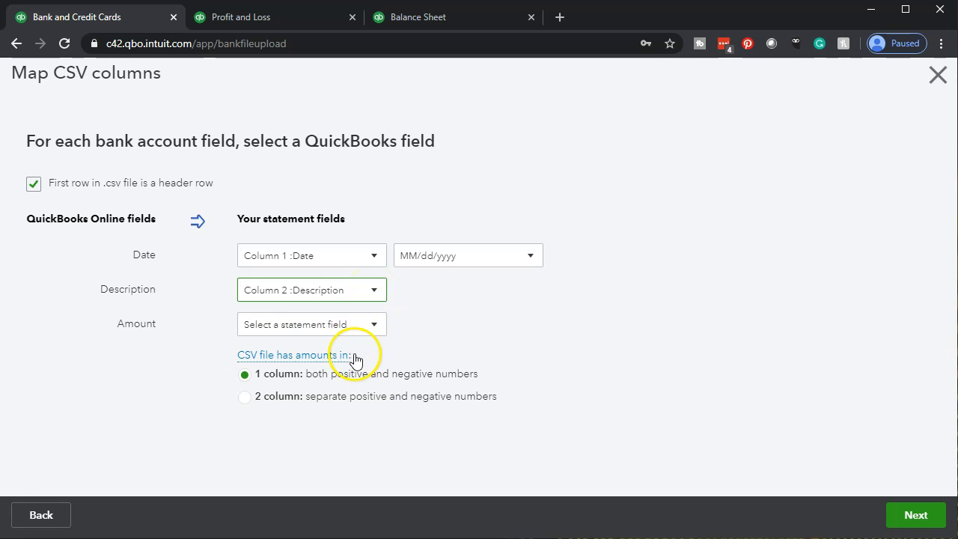
left_click(368, 329)
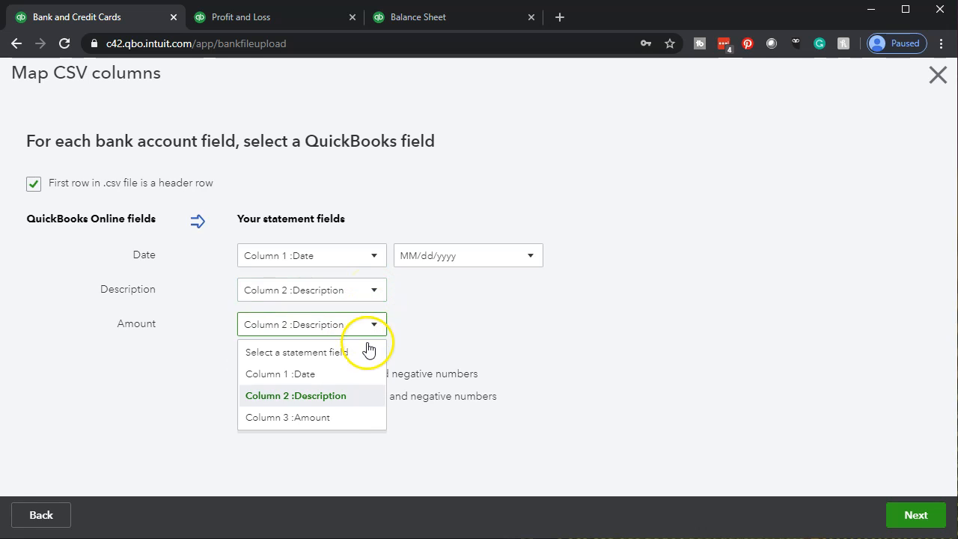
left_click(342, 417)
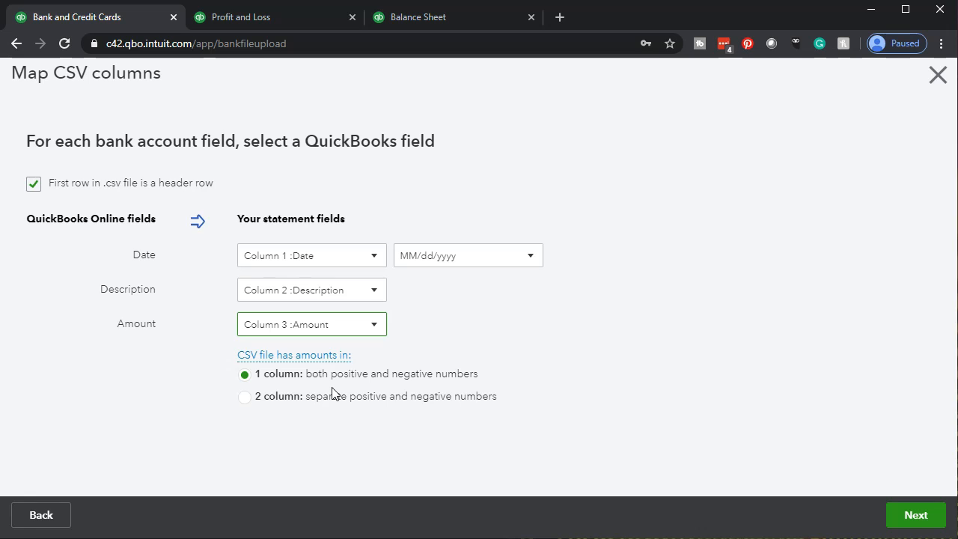
left_click(907, 524)
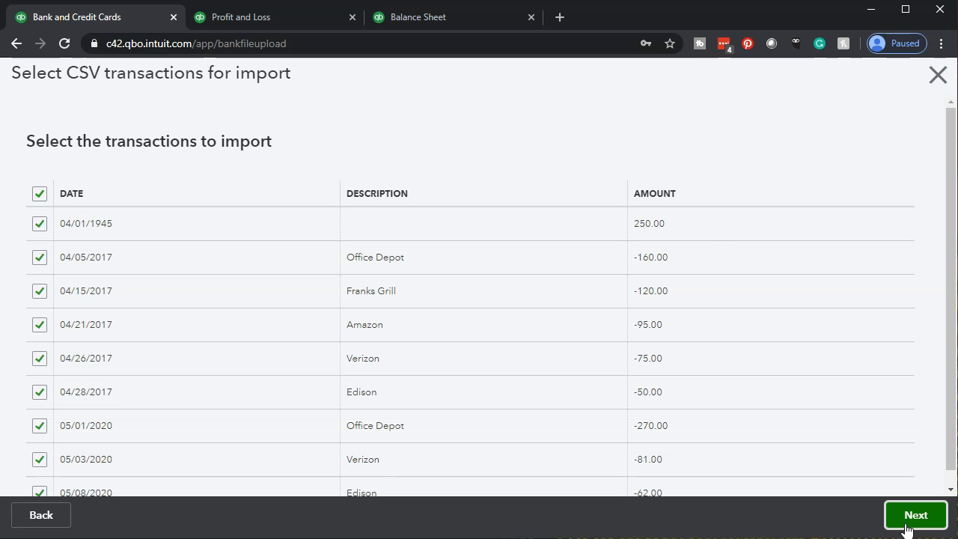
- Import all the listed CSV transactions and show them for review on the Bank and Credit Cards page
scroll(693, 317, "down", 2)
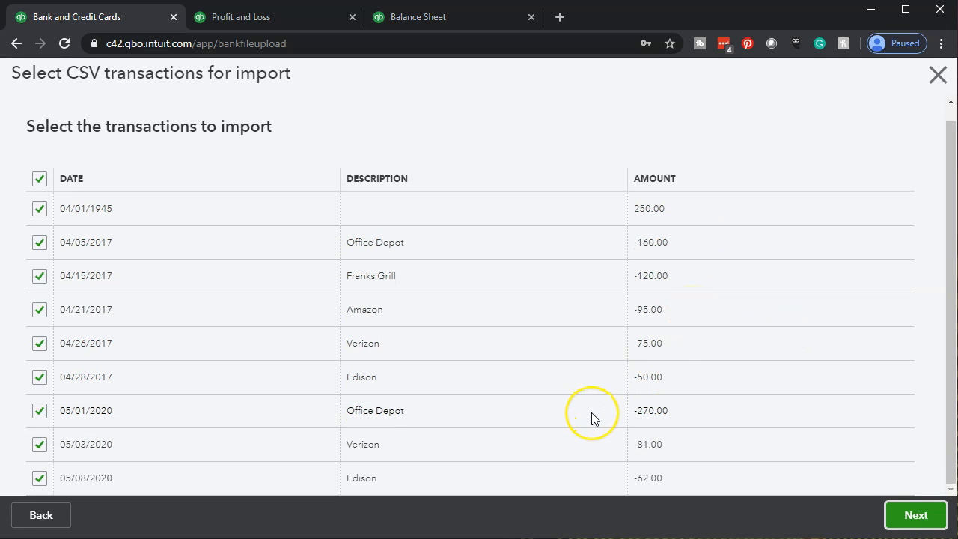
left_click(895, 519)
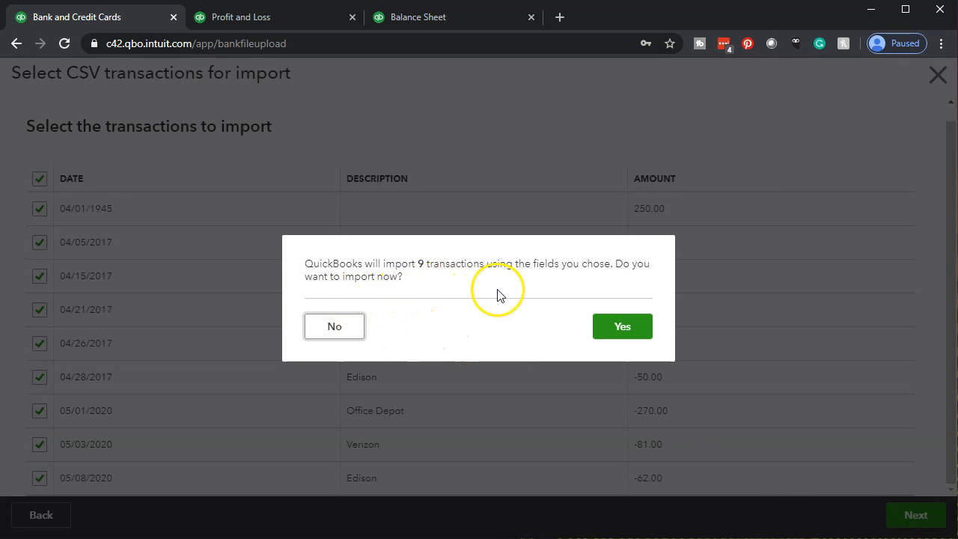
left_click(621, 335)
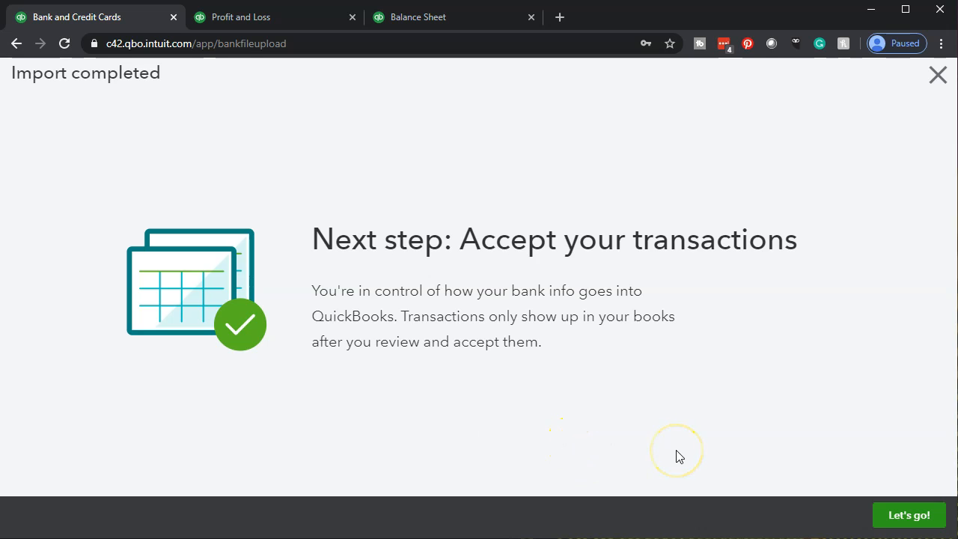
left_click(893, 521)
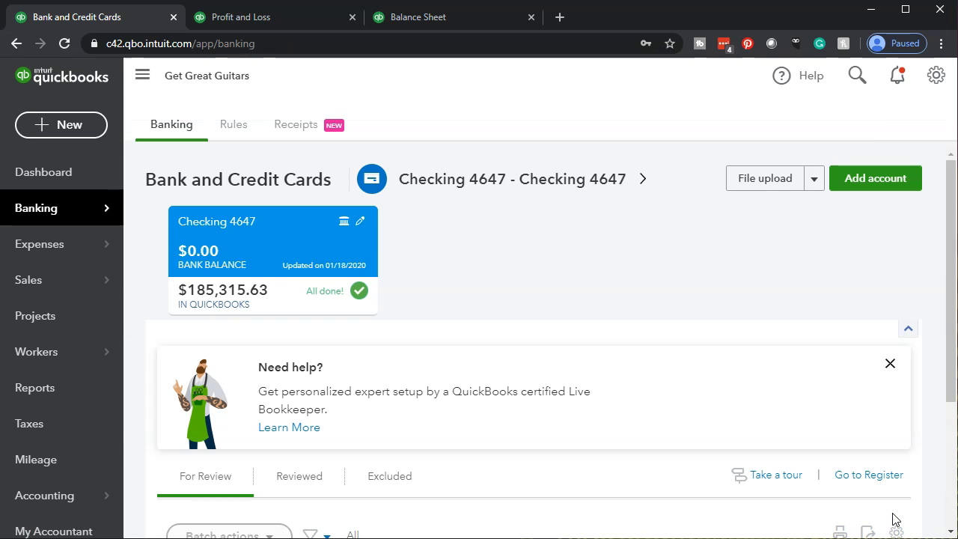
scroll(594, 348, "down", 3)
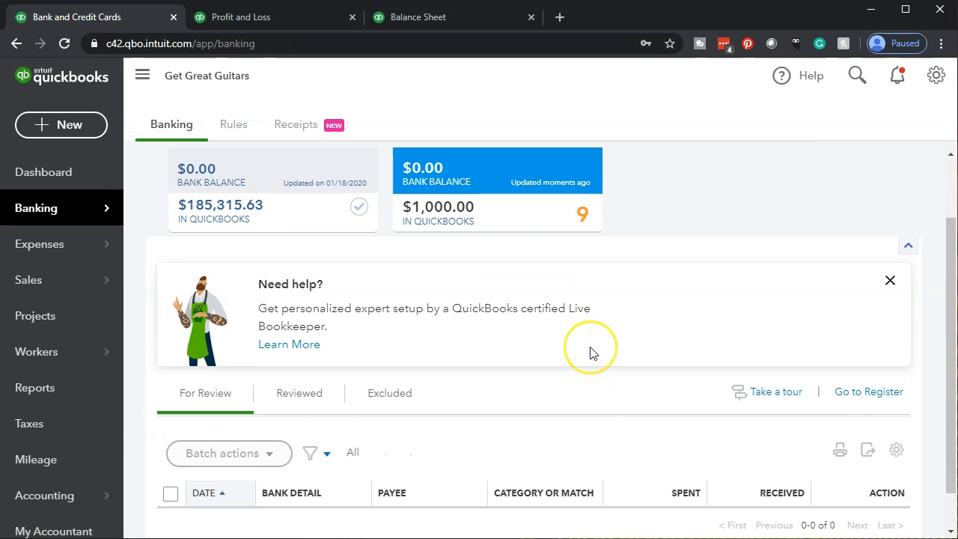
scroll(591, 348, "down", 5)
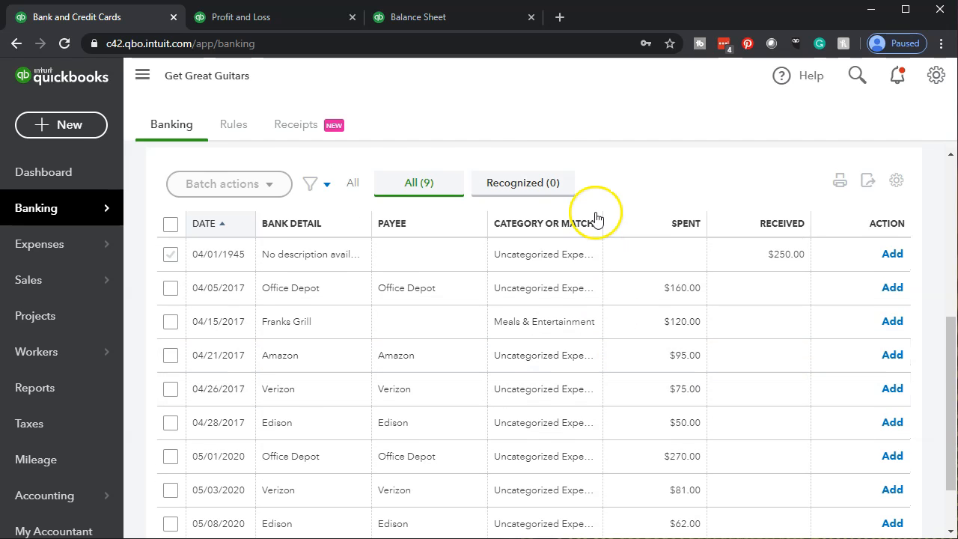
- Reload the Balance Sheet report with the navigation menu hidden, and examine the credit card balance under Current Liabilities
left_click(465, 21)
scroll(288, 194, "up", 4)
scroll(288, 195, "up", 5)
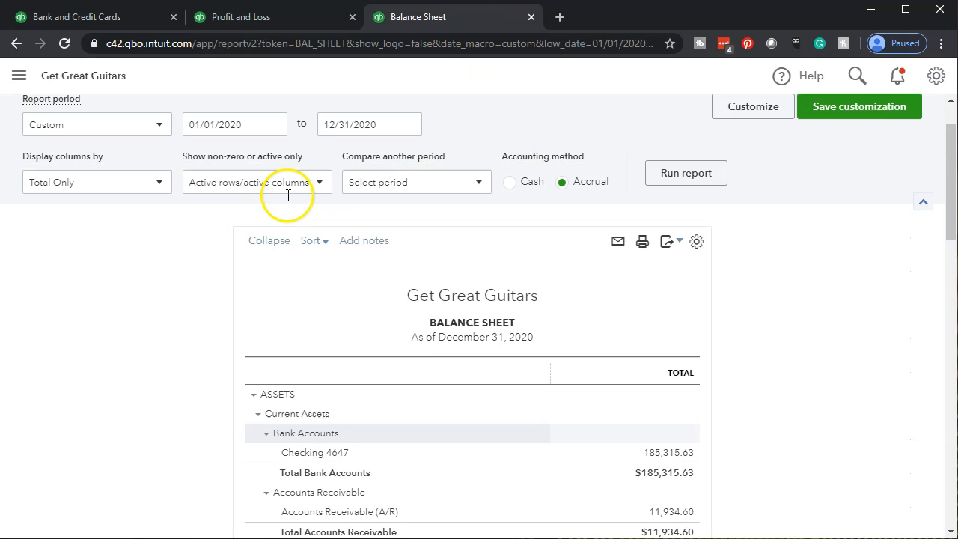
left_click(295, 45)
key("Return")
left_click(146, 82)
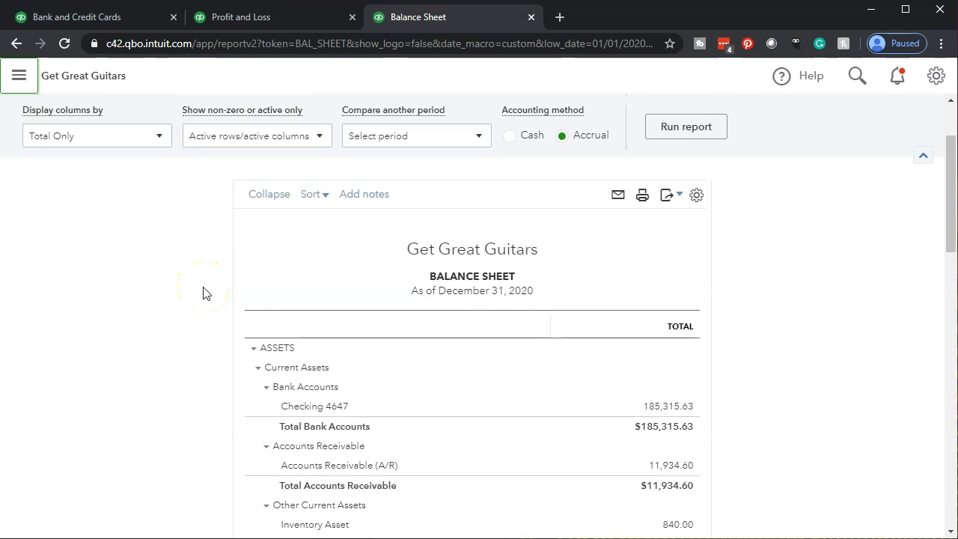
key("ctrl+plus")
scroll(203, 293, "down", 10)
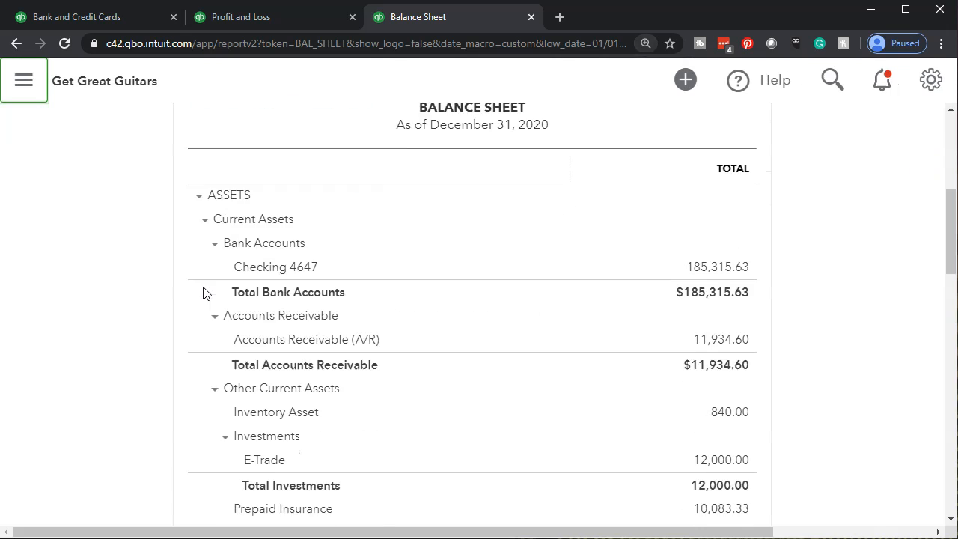
scroll(203, 293, "down", 2)
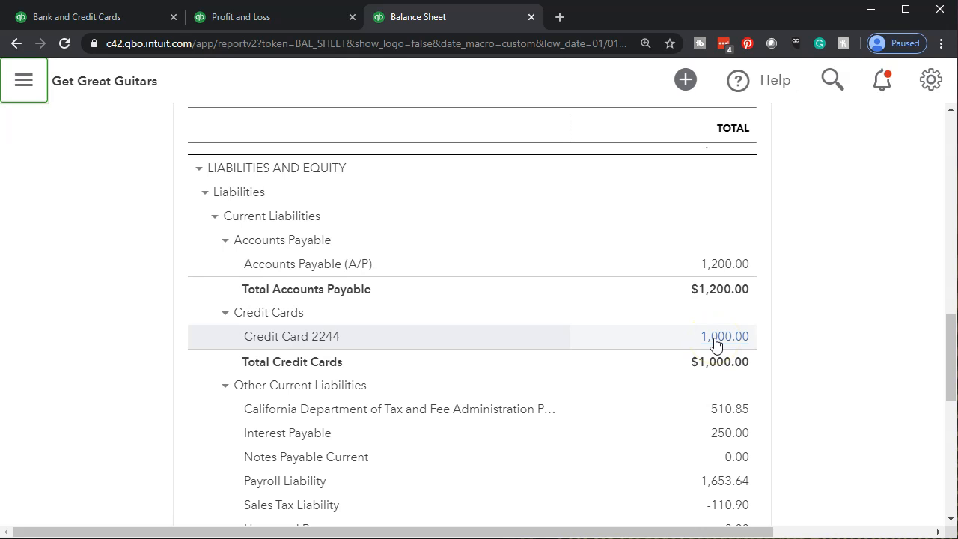
- Return to the imported transactions on the Bank and Credit Cards page, with the navigation menu hidden and the zoom at 100%
left_click(108, 21)
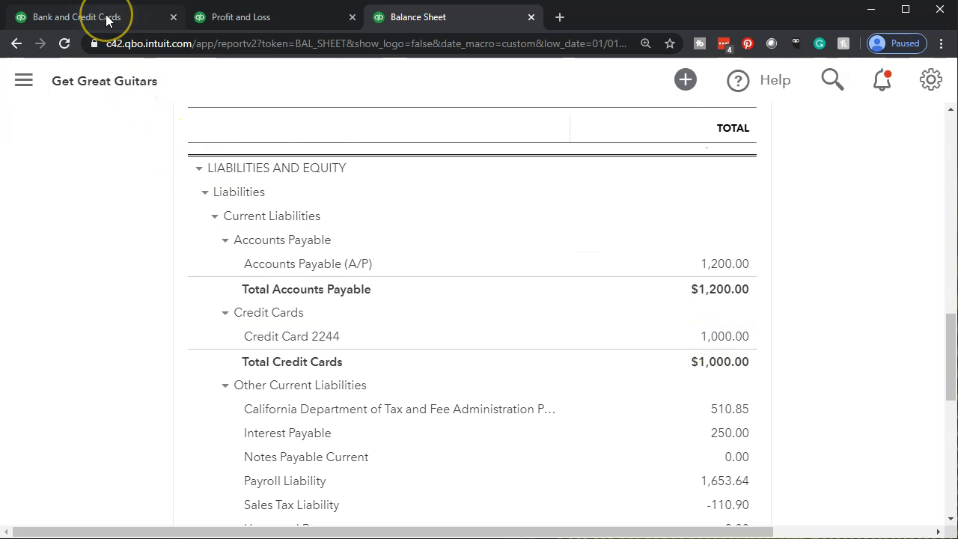
left_click(156, 84)
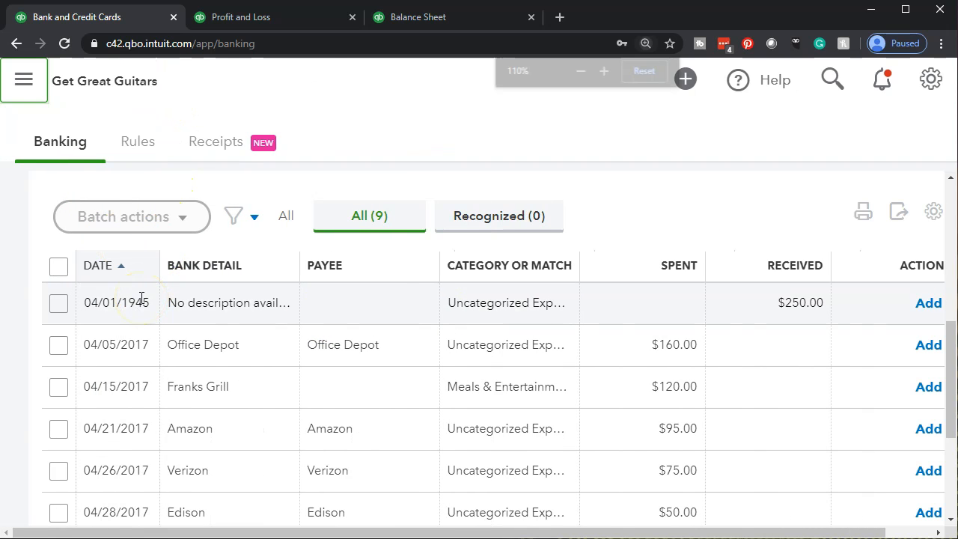
key("ctrl+minus")
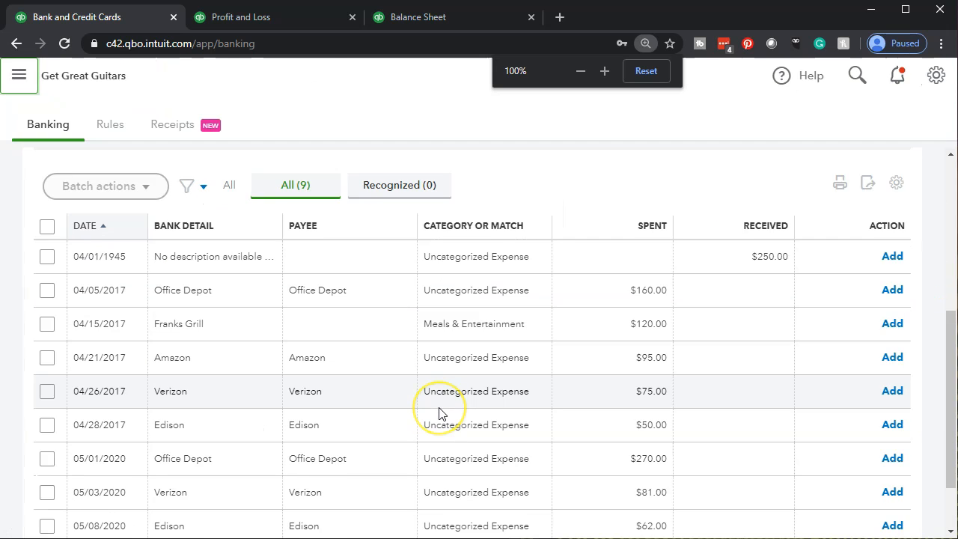